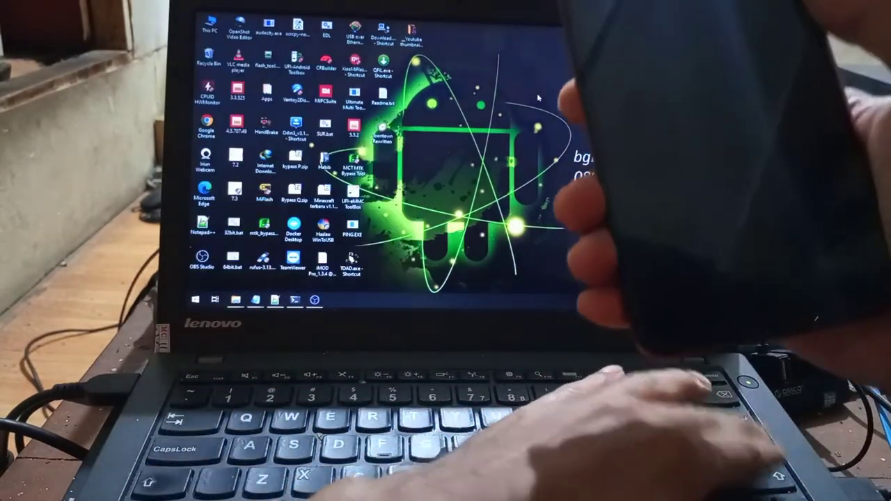
key("Return")
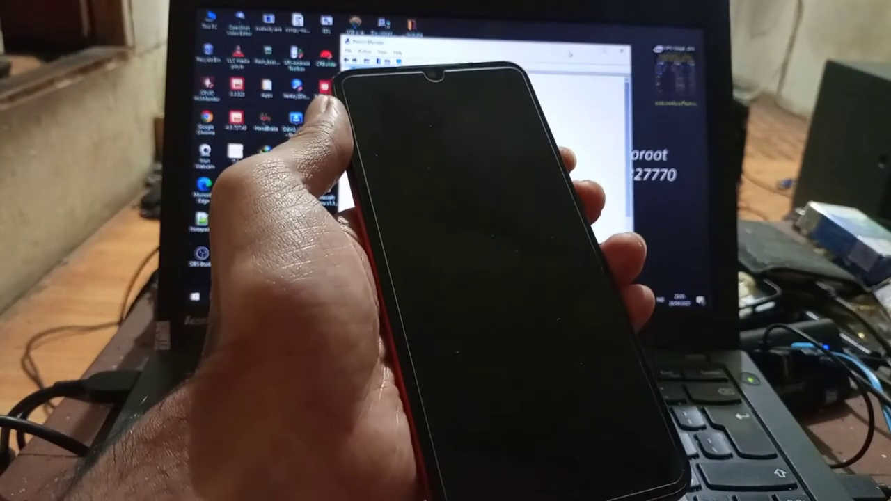
left_click(588, 50)
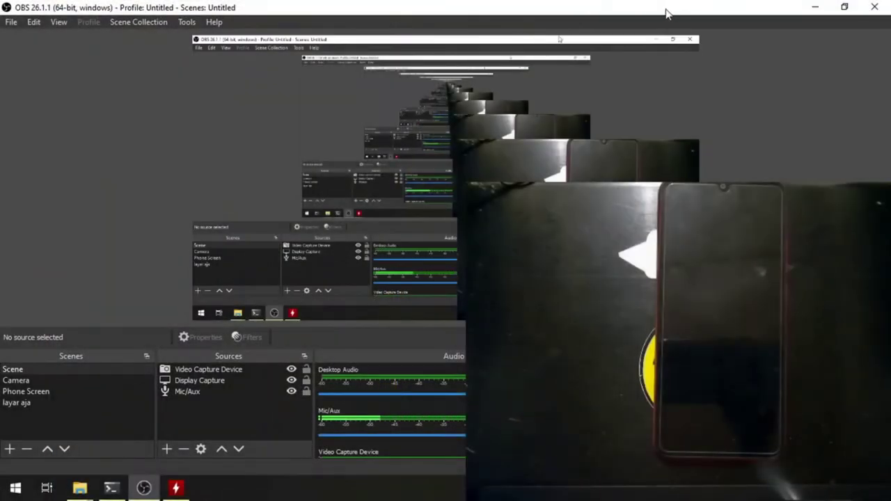
Clear the desktop by minimizing the recorder and the Stock folder window, and open Device Manager
left_click(809, 6)
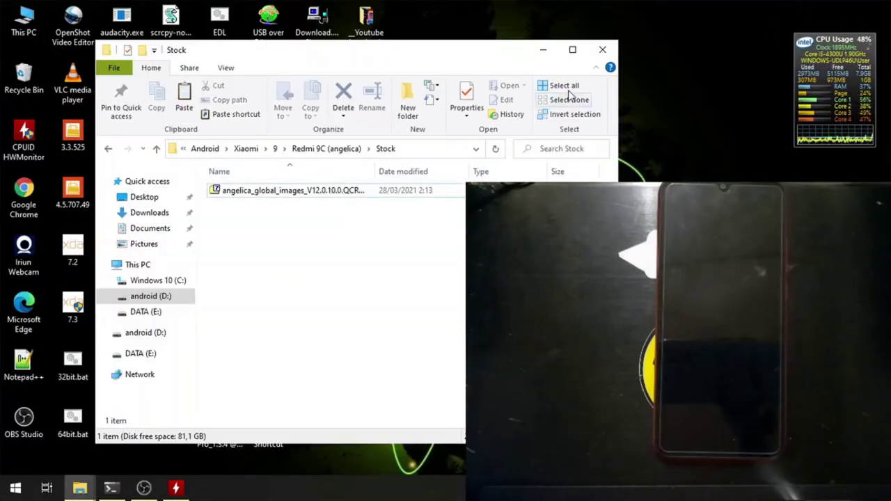
left_click(541, 49)
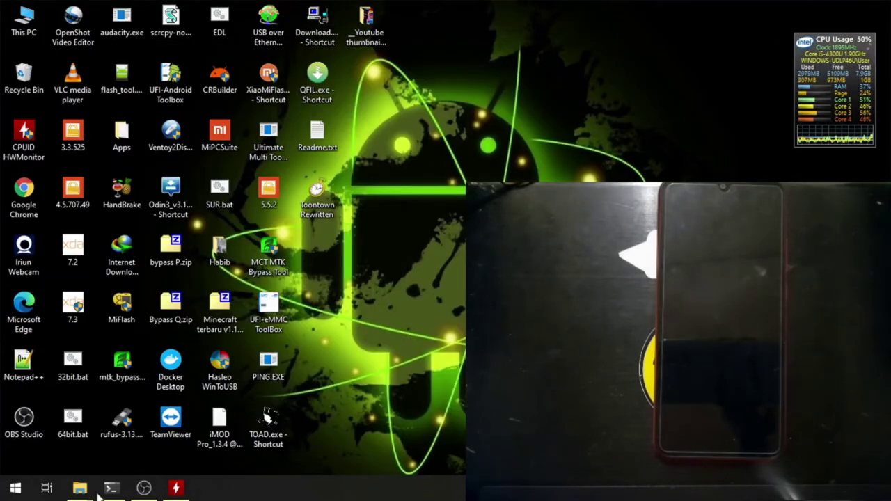
left_click(15, 488)
type("device")
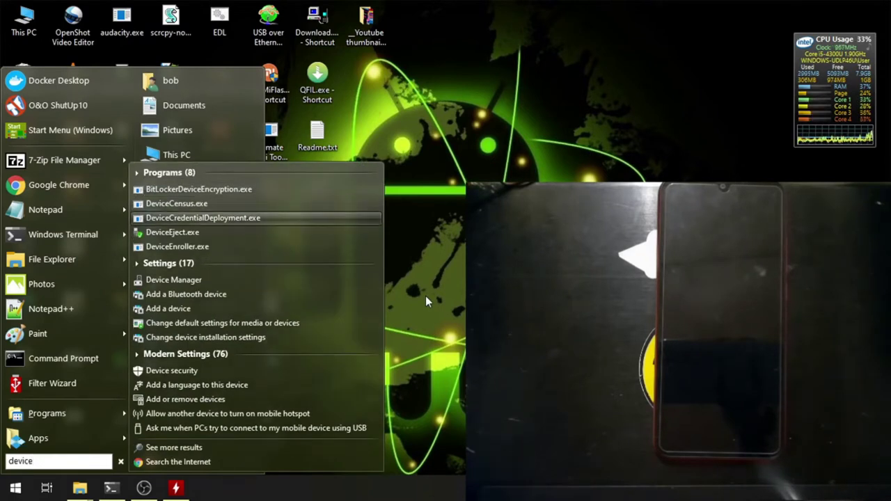
type("mana")
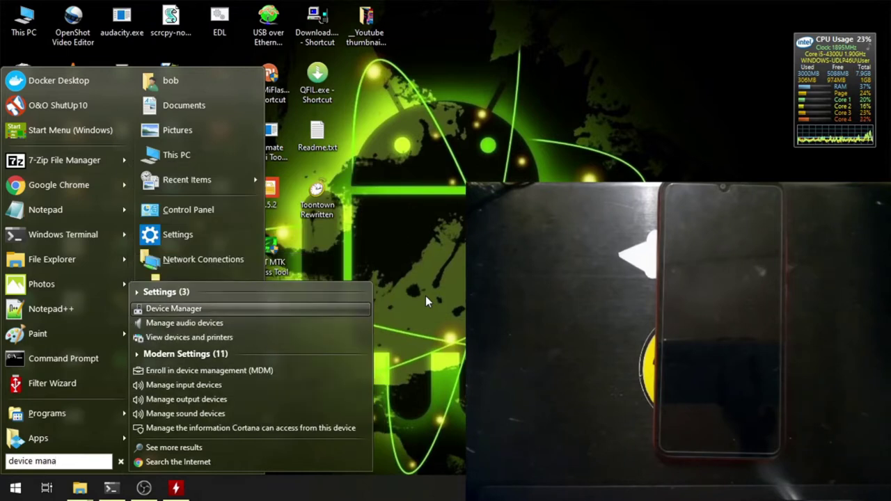
key("Return")
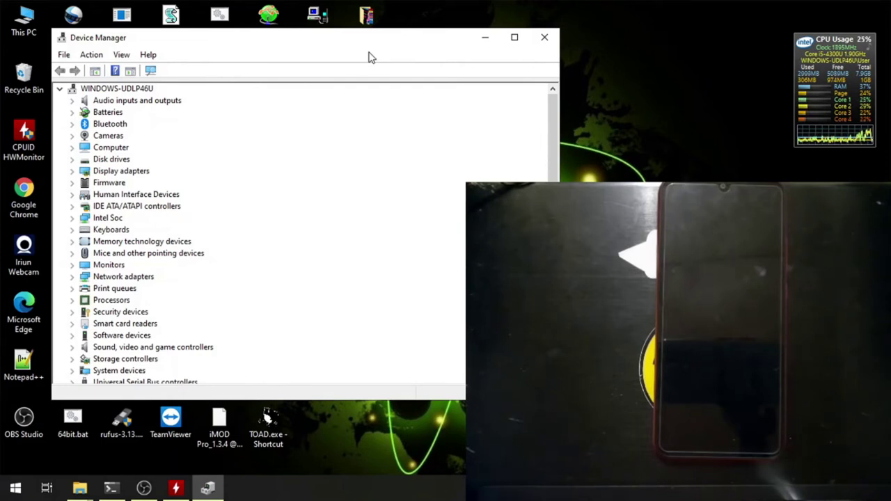
Check the Device Manager list for the connected phone's port under Ports (COM & LPT)
left_click(325, 139)
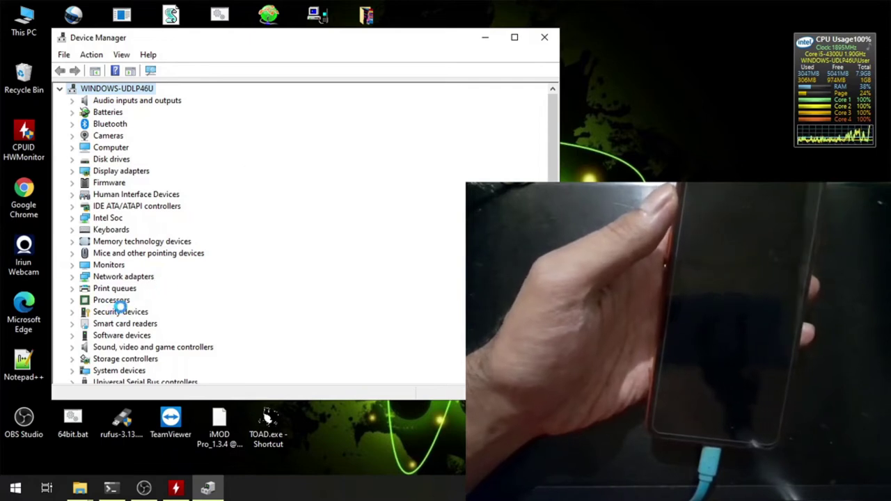
scroll(144, 315, "down", 1)
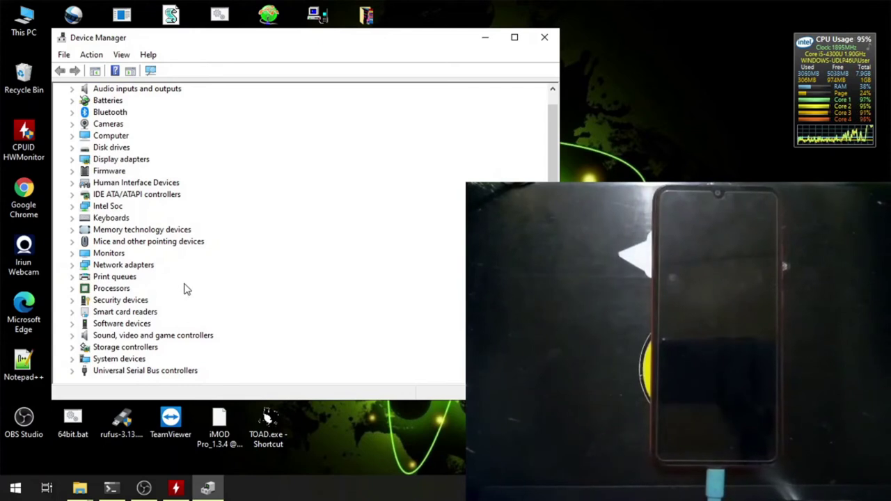
left_click(72, 289)
left_click(71, 290)
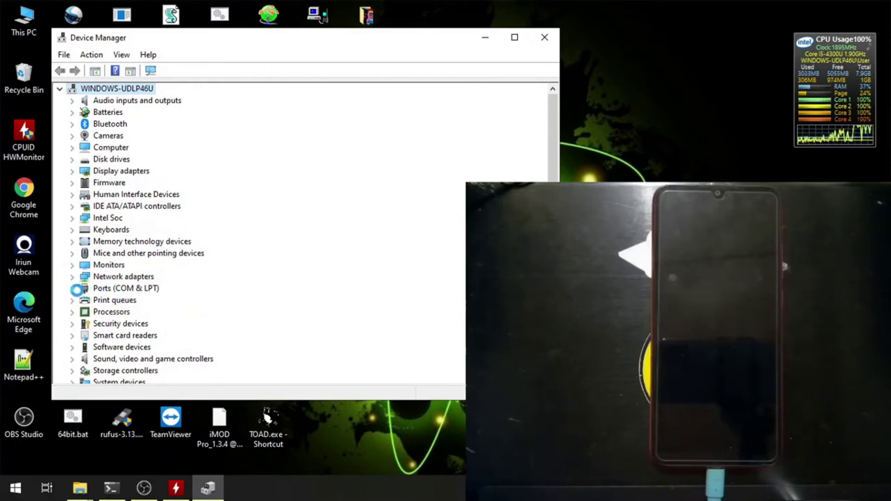
double_click(88, 288)
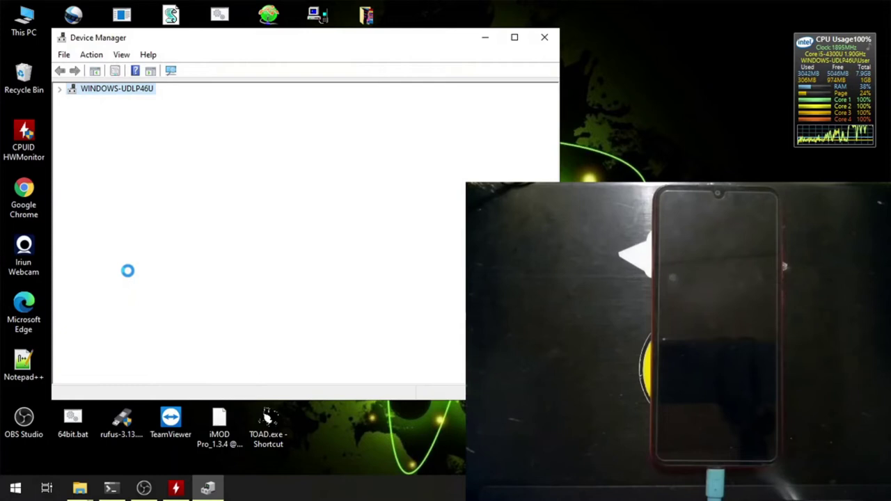
left_click(16, 487)
left_click(361, 53)
key("super")
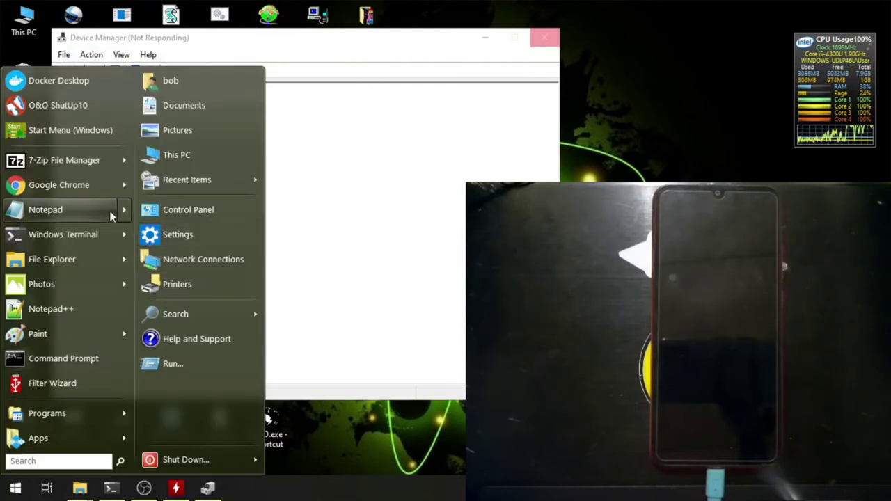
left_click(360, 141)
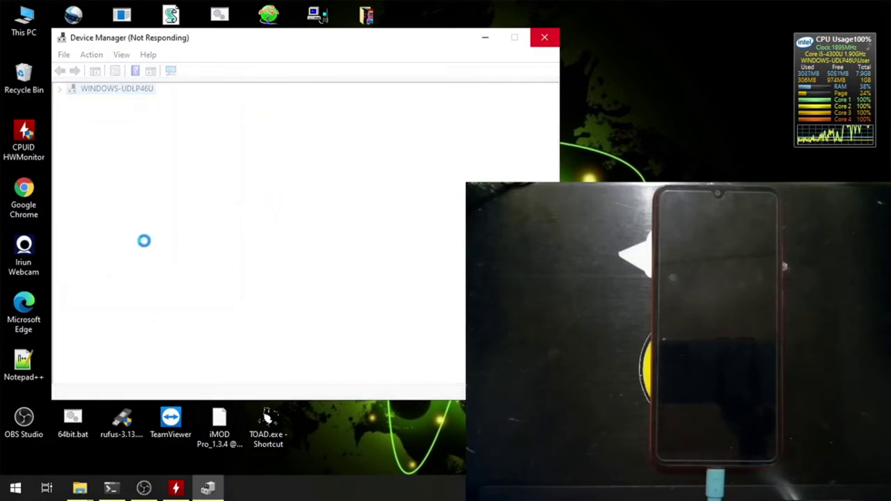
key("super")
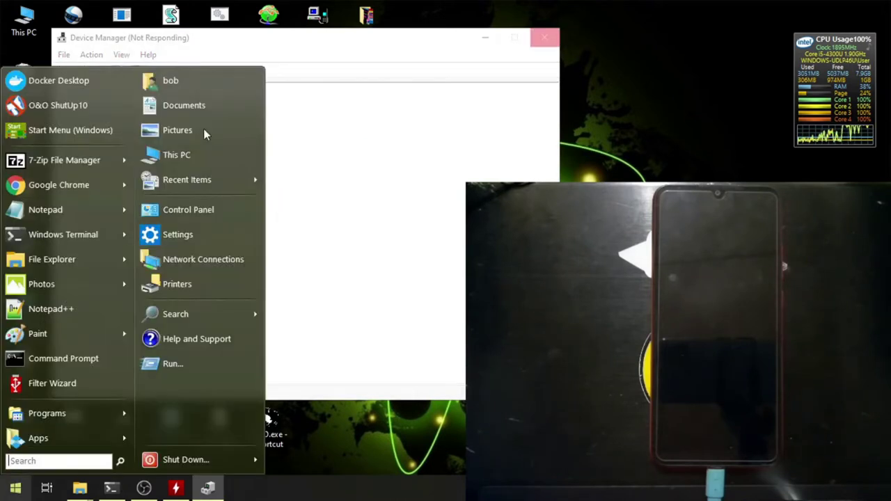
left_click(292, 79)
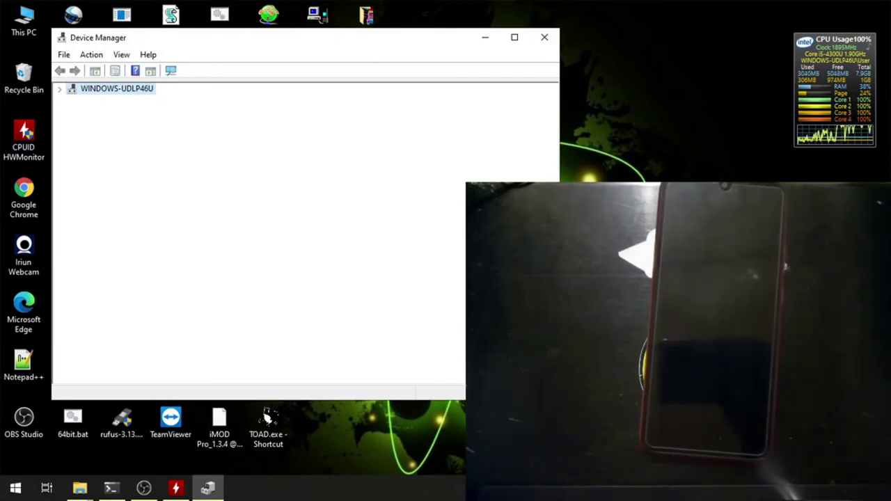
Close Device Manager and open the recent picture mediatek usb port.png in Paint, showing its Ports (COM & LPT) section
left_click(15, 488)
left_click(545, 37)
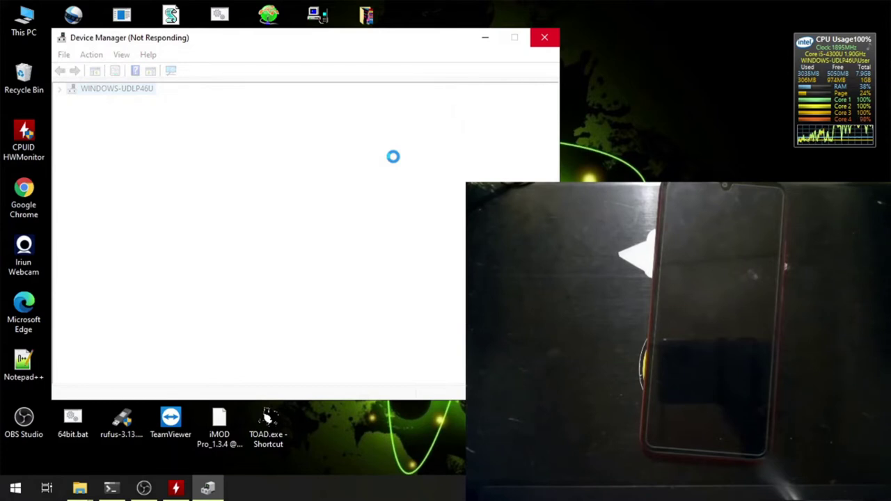
key("super")
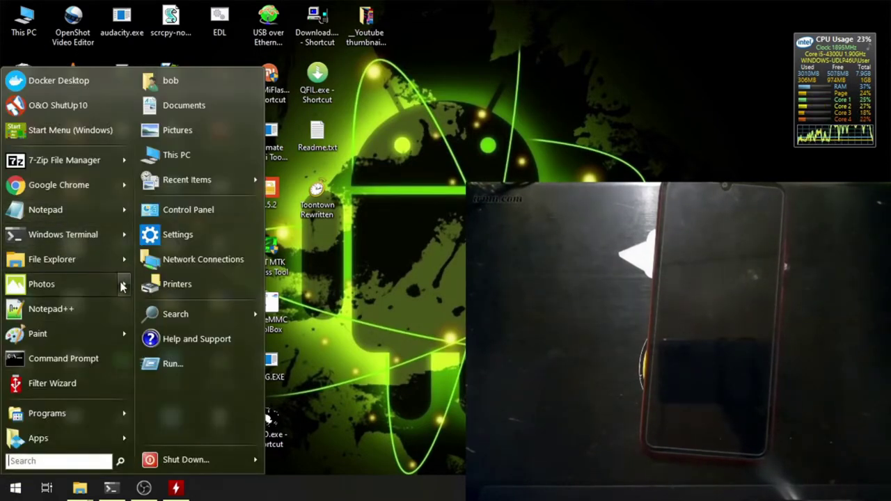
mouse_move(113, 336)
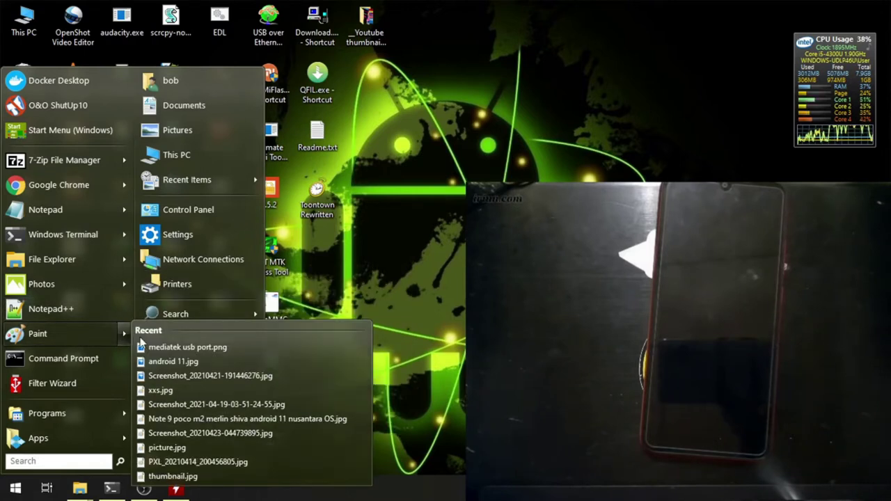
left_click(149, 347)
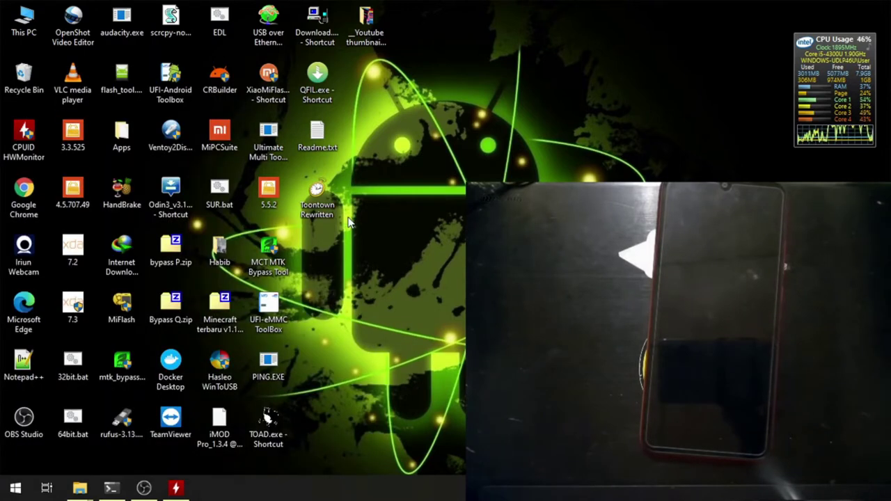
scroll(298, 191, "down", 3)
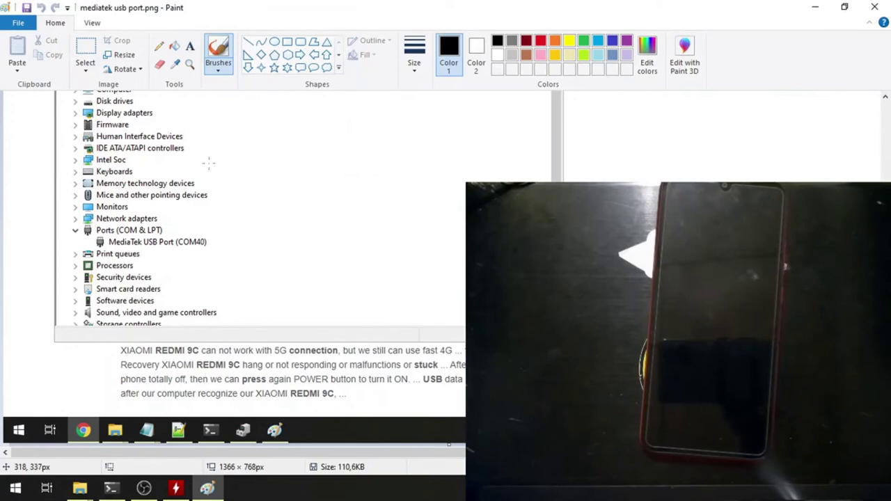
Circle the MediaTek USB Port (COM40) entry freehand in black and close the picture without saving
mouse_move(156, 209)
left_mouse_down()
mouse_move(67, 232)
mouse_move(248, 291)
mouse_move(140, 209)
left_mouse_up()
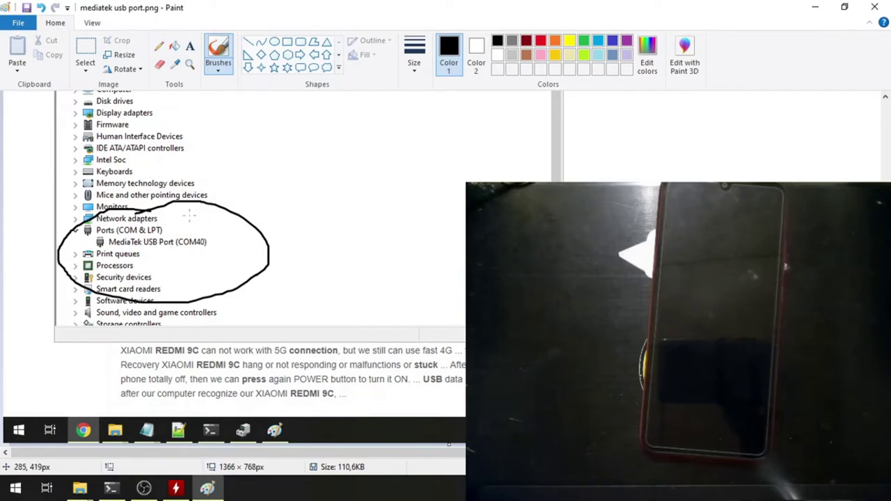
left_click(874, 7)
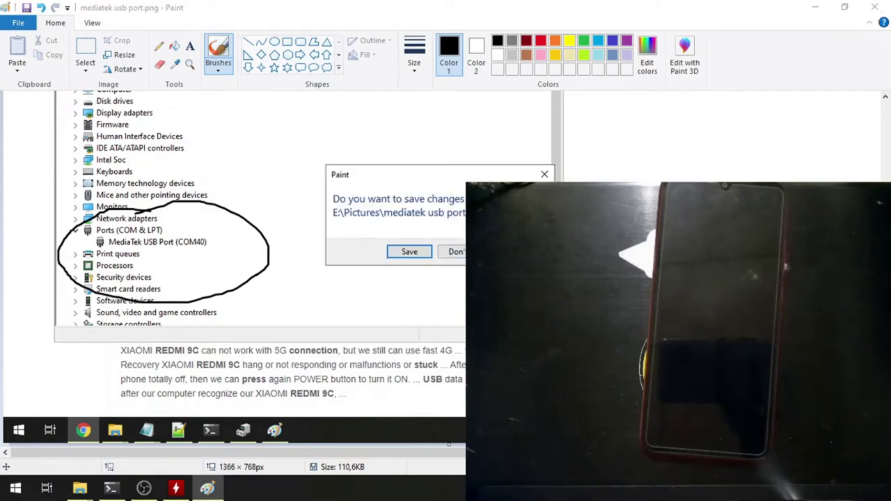
left_click(451, 252)
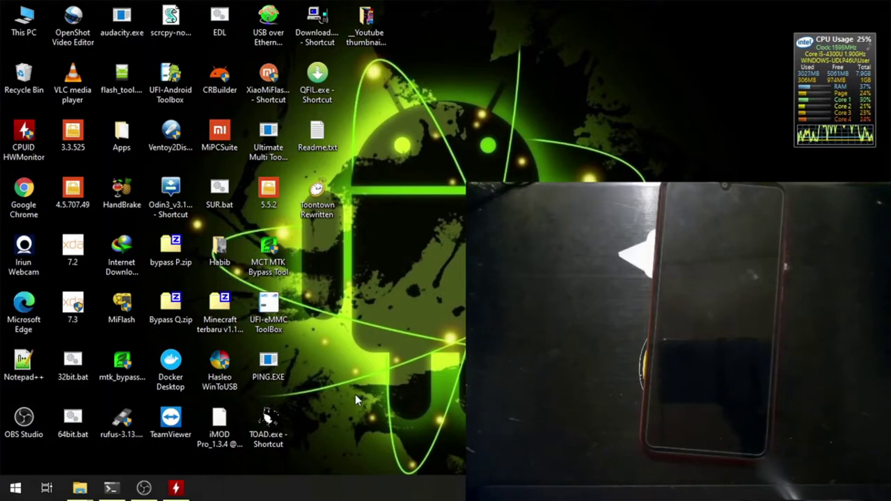
key("super")
key("super")
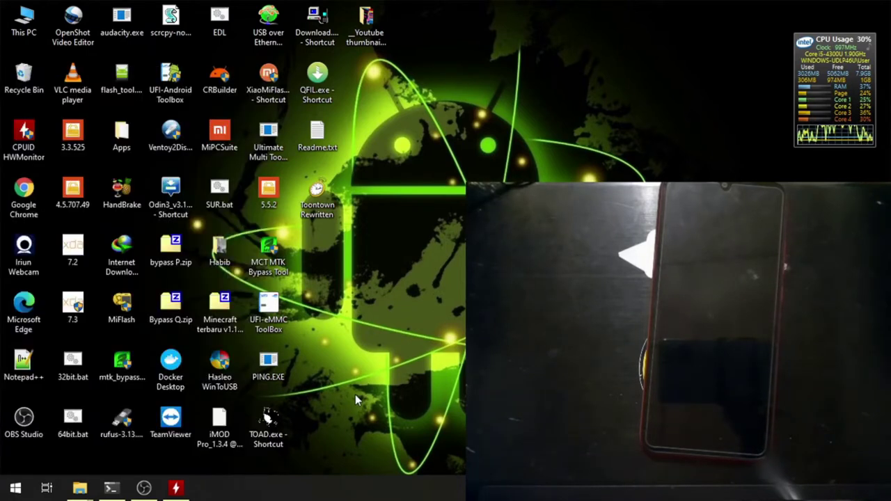
key("super")
key("super")
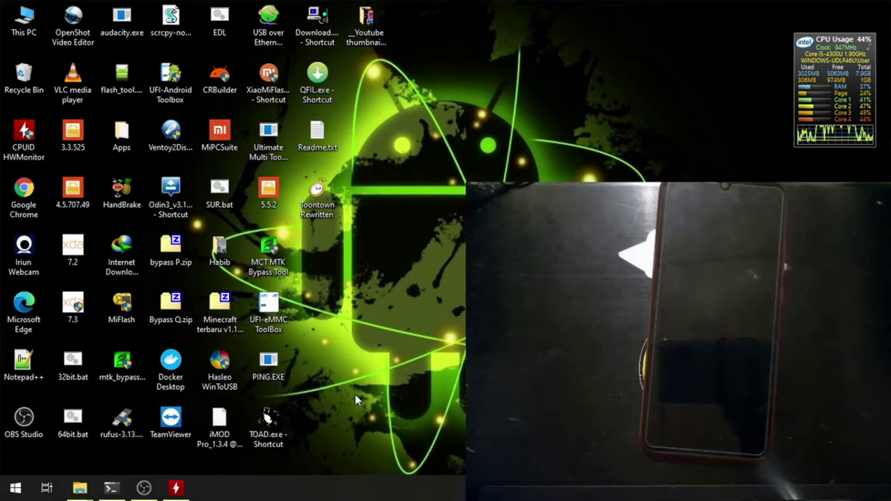
Search the computer for "virus" and open the Virus & threat protection page of Windows Security
key("super")
type("virus")
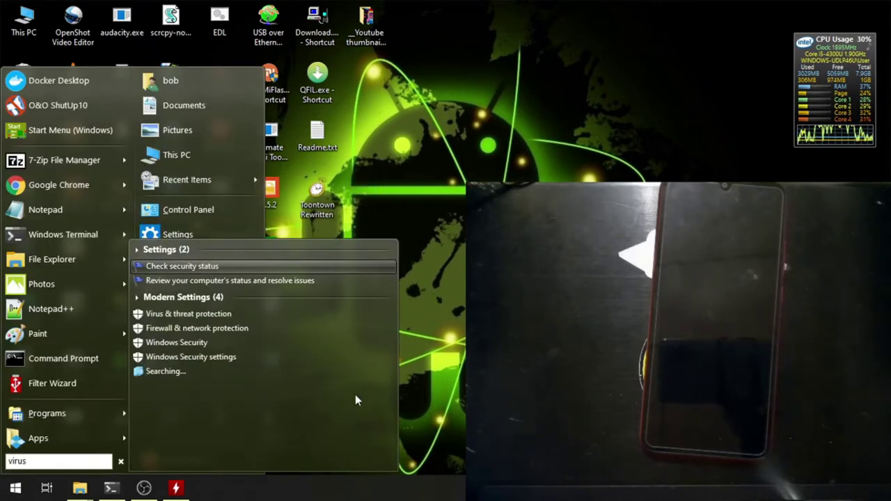
key("Down")
key("Down")
key("Return")
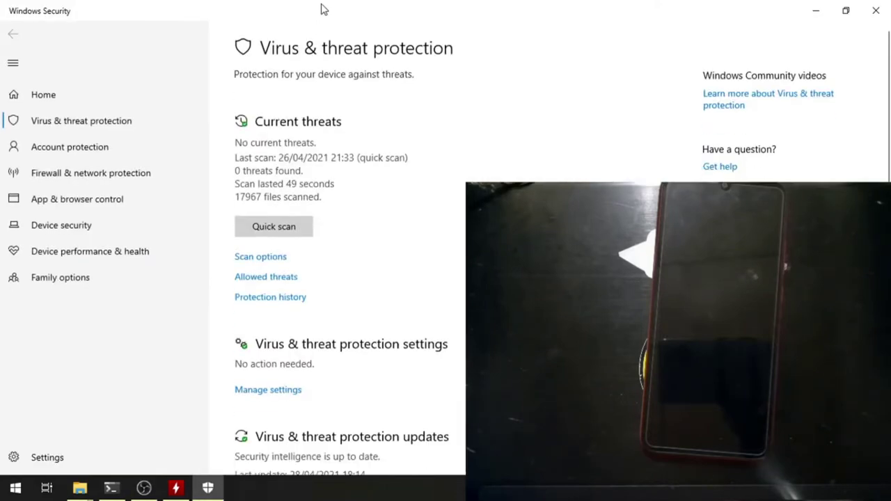
Turn off Real-time protection in the Virus & threat protection settings and minimize Windows Security
left_click_drag(323, 10, 281, 56)
scroll(235, 311, "down", 2)
scroll(235, 310, "down", 1)
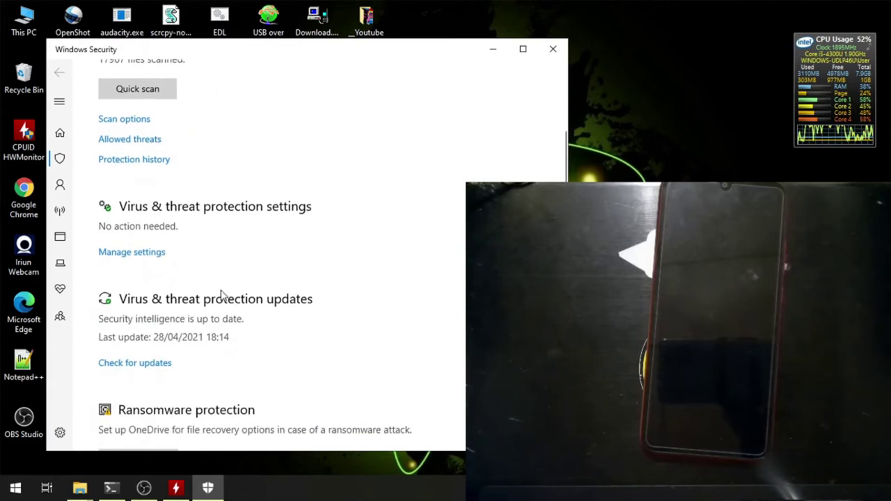
left_click_drag(354, 53, 332, 51)
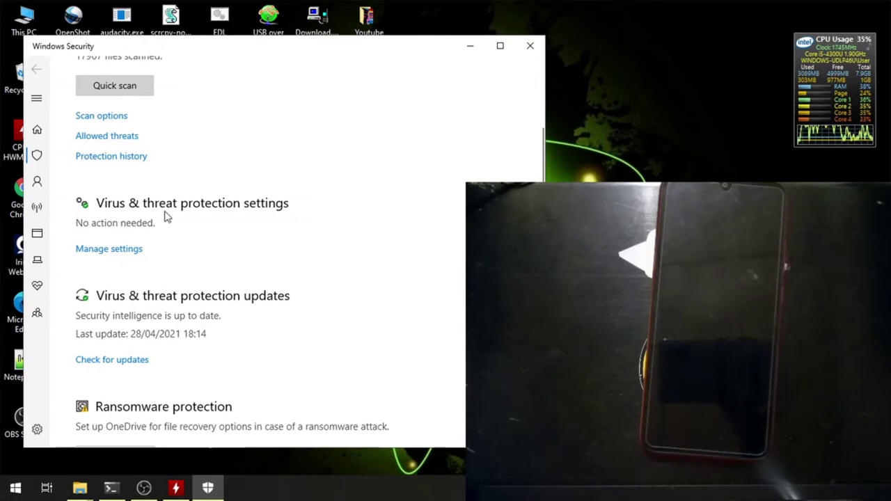
left_click(120, 256)
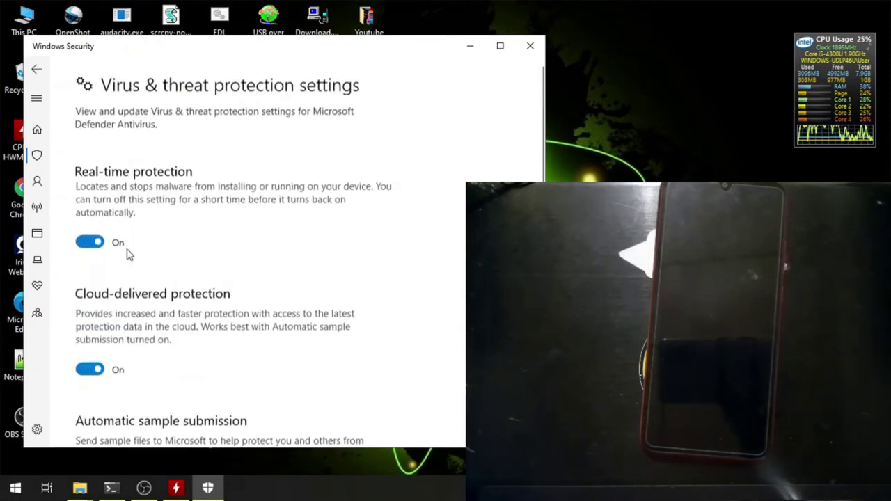
left_click(90, 241)
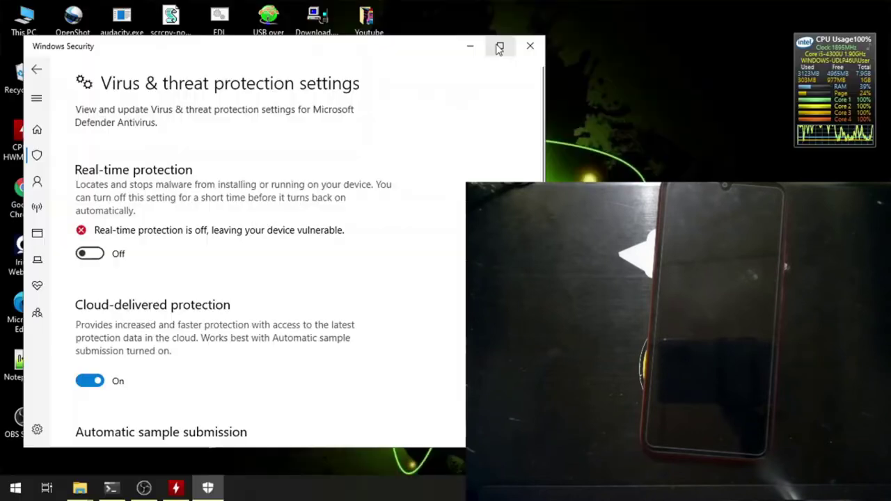
left_click(471, 47)
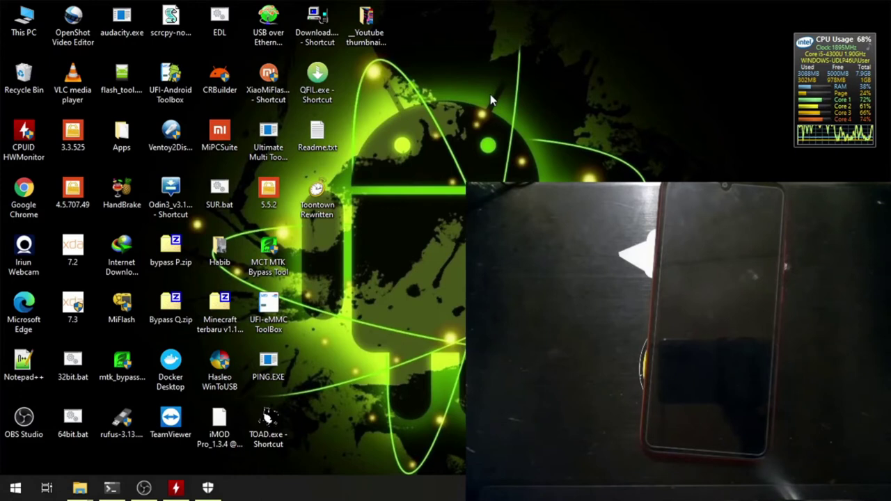
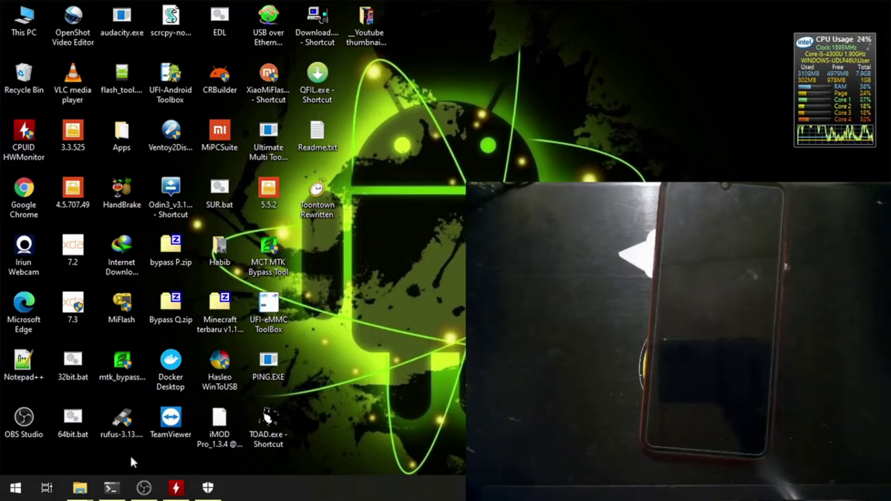
left_click(79, 488)
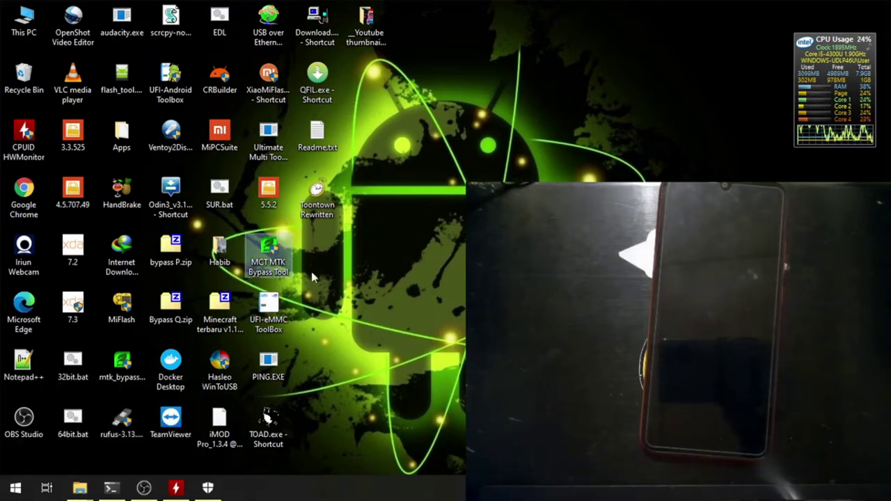
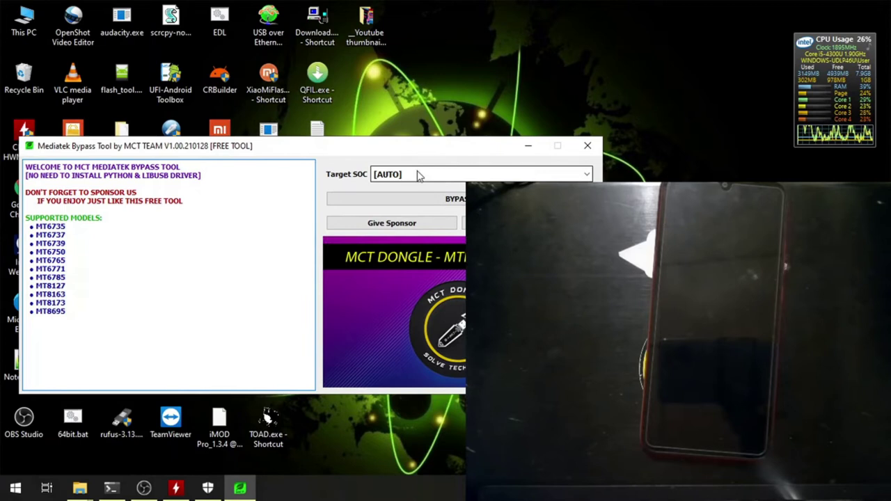
Move the Mediatek Bypass Tool window clear and look through the chip models offered under Target SOC
left_click_drag(369, 146, 362, 132)
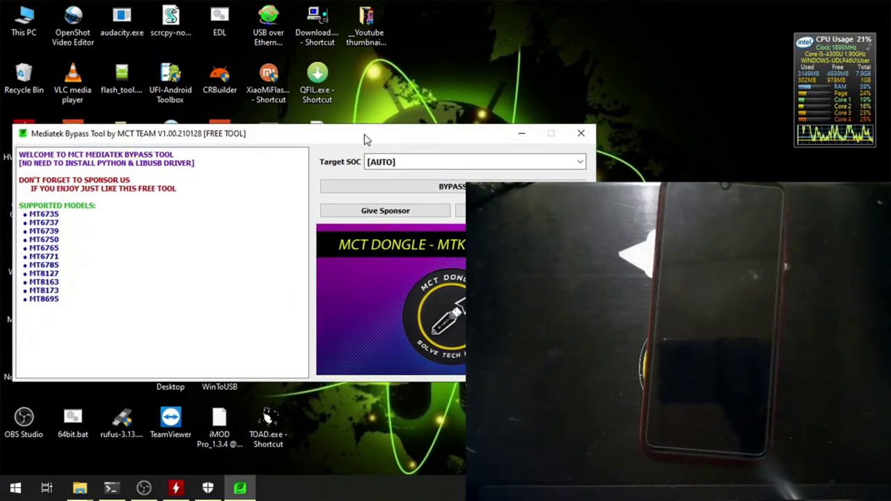
left_click_drag(275, 134, 282, 108)
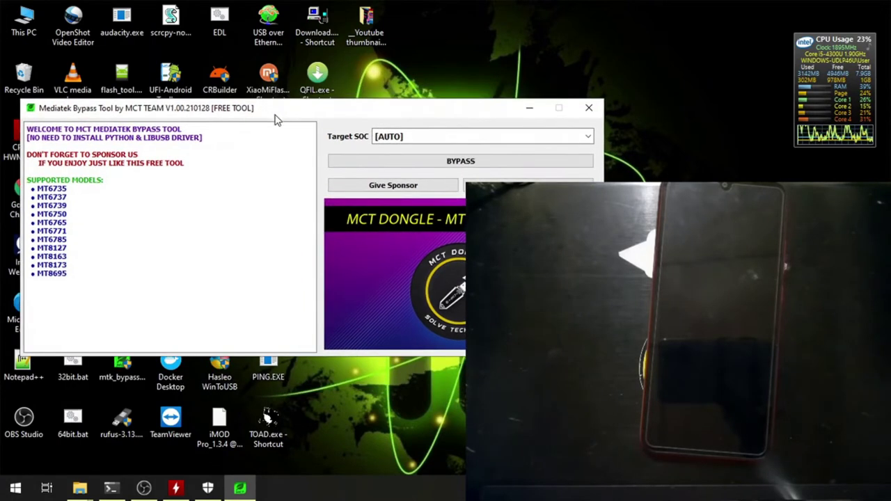
left_click(587, 137)
scroll(458, 193, "down", 1)
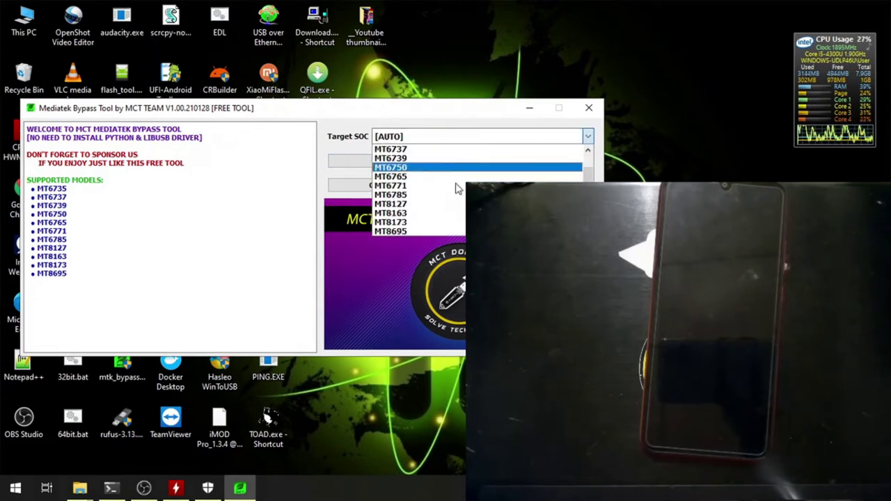
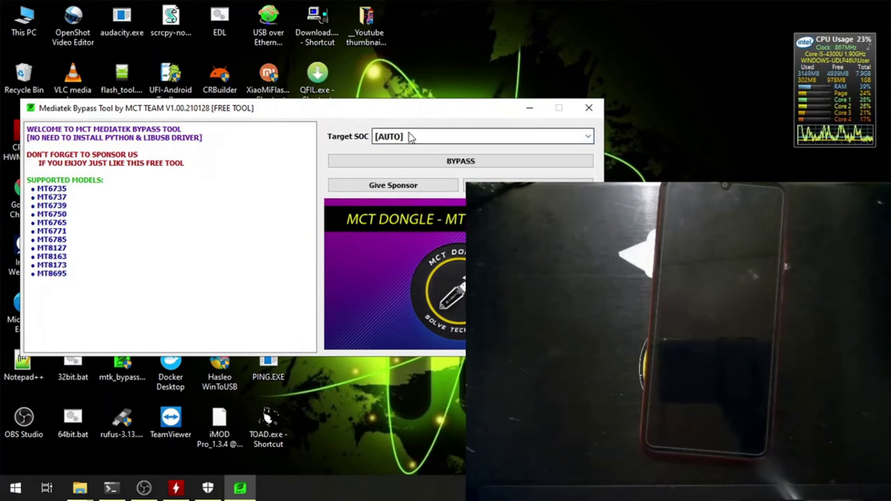
Switch to File Explorer and open the Xiaomi folder inside the Android folder of drive D
left_click(79, 488)
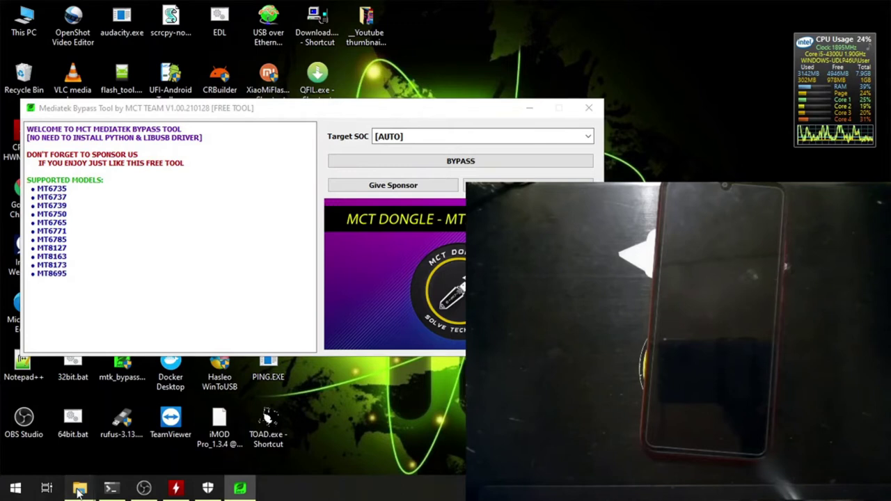
left_click(237, 214)
left_click(80, 487)
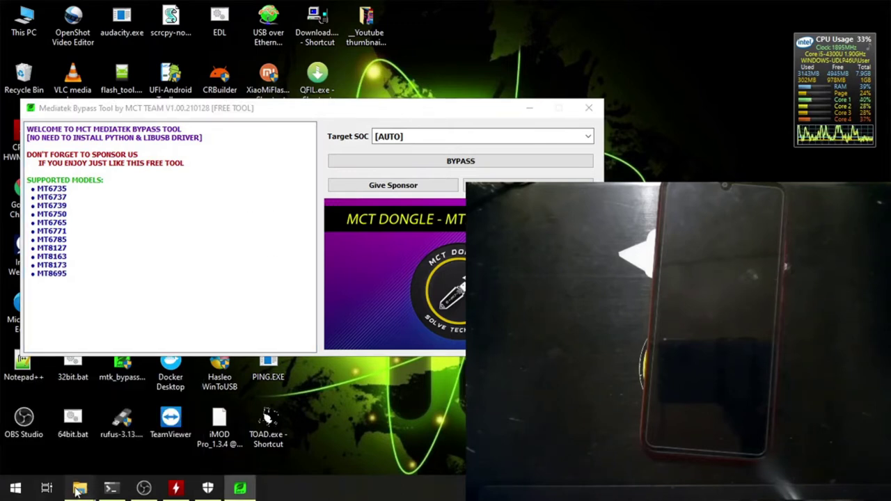
left_click(91, 418)
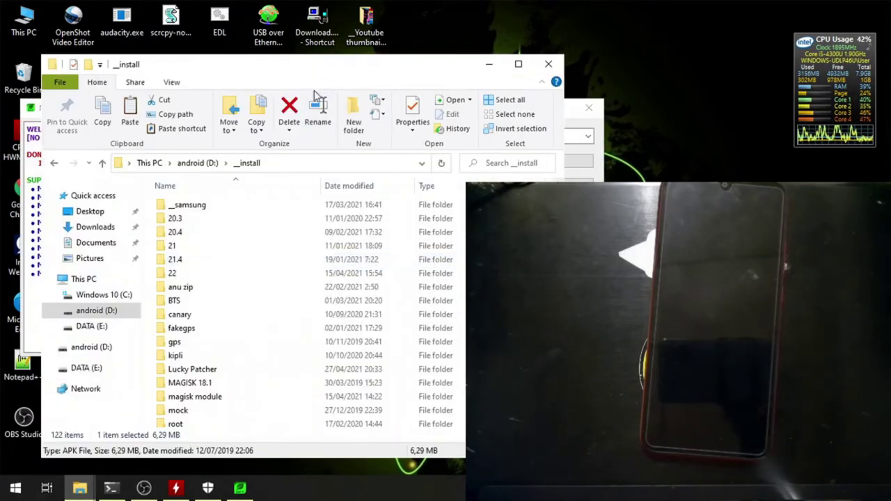
left_click_drag(311, 72, 265, 71)
left_click(77, 311)
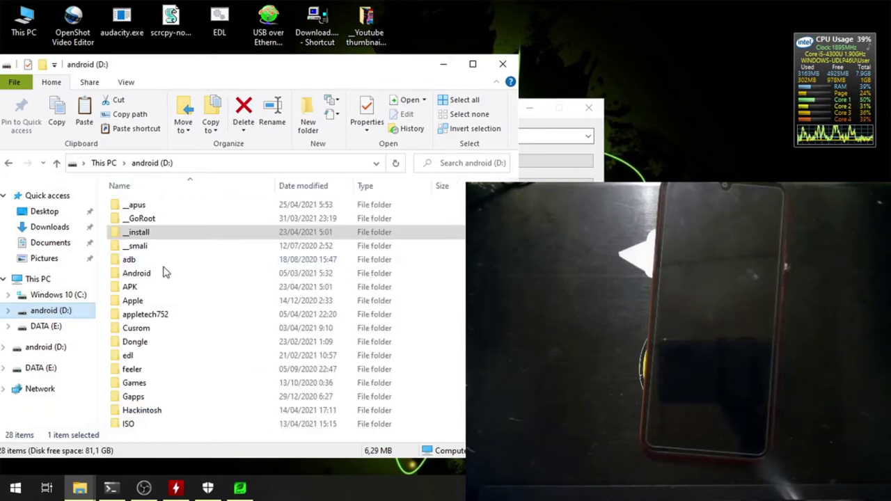
double_click(159, 277)
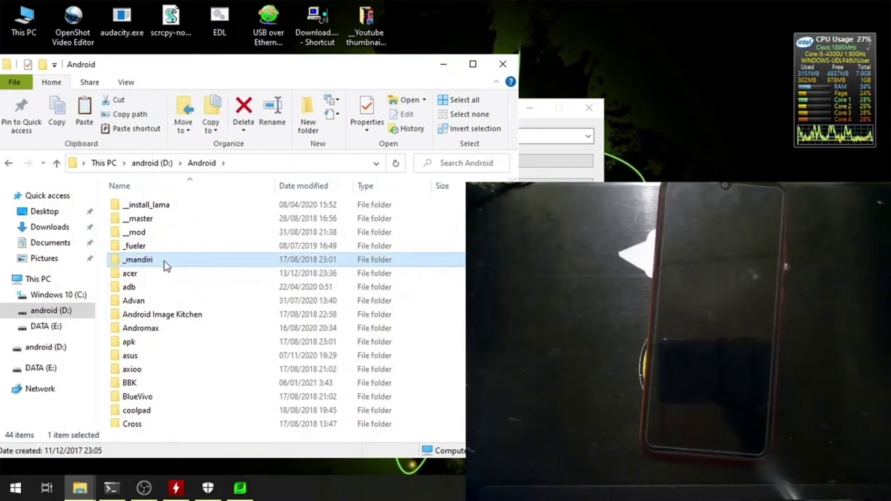
key("x")
double_click(141, 367)
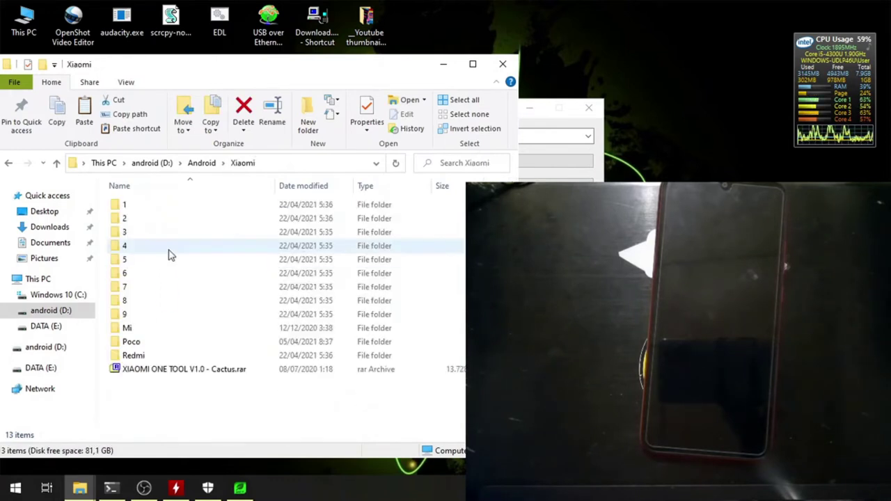
Go to 9 > Redmi 9C (angelica) > Stock and view the contents of the angelica_global_images_V12.0.10.0 archive in 7-Zip
left_click(139, 318)
double_click(141, 319)
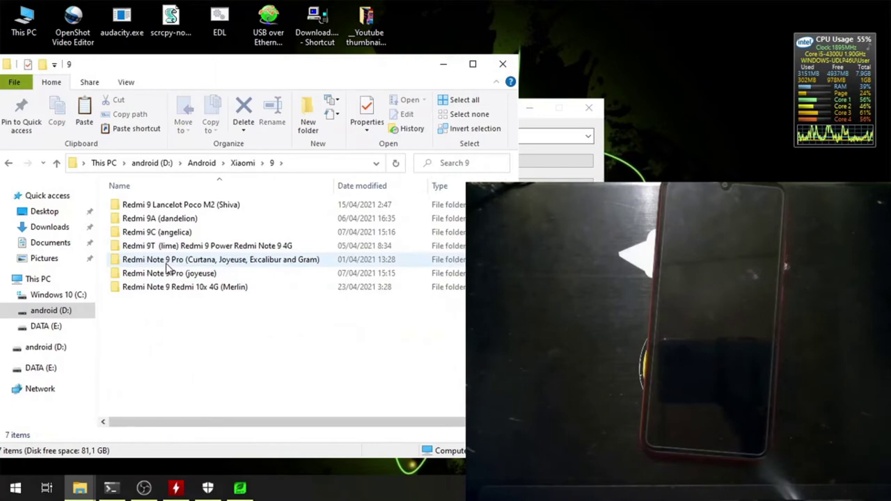
left_click(180, 288)
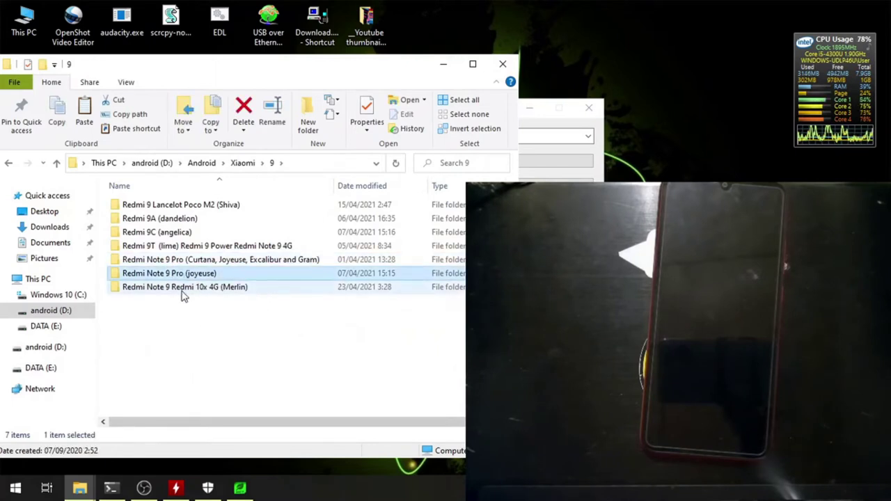
double_click(190, 233)
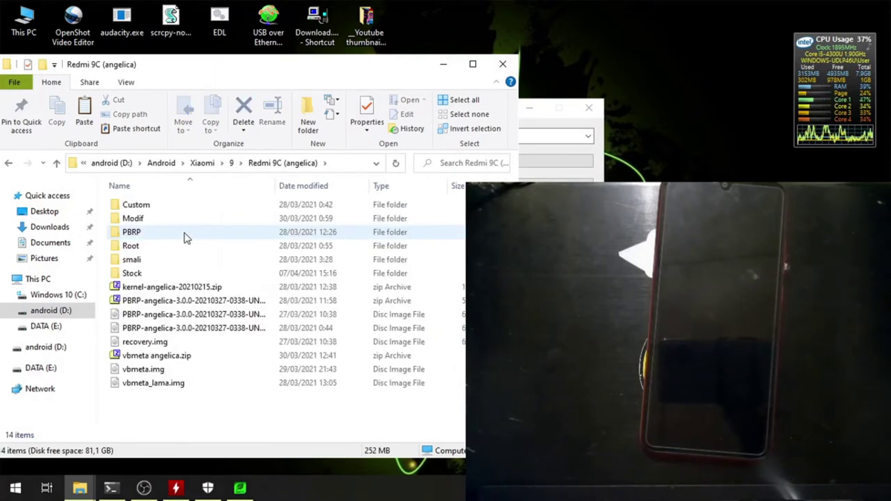
double_click(172, 272)
left_click(233, 207)
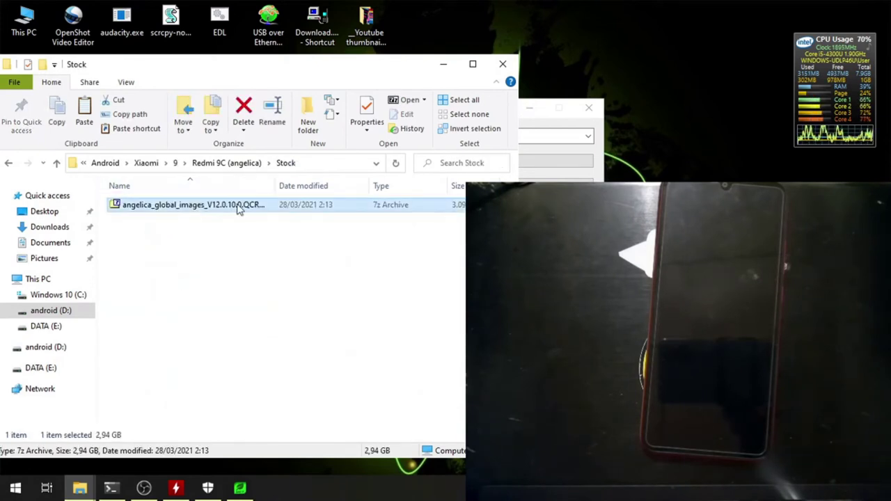
left_click_drag(338, 175, 128, 240)
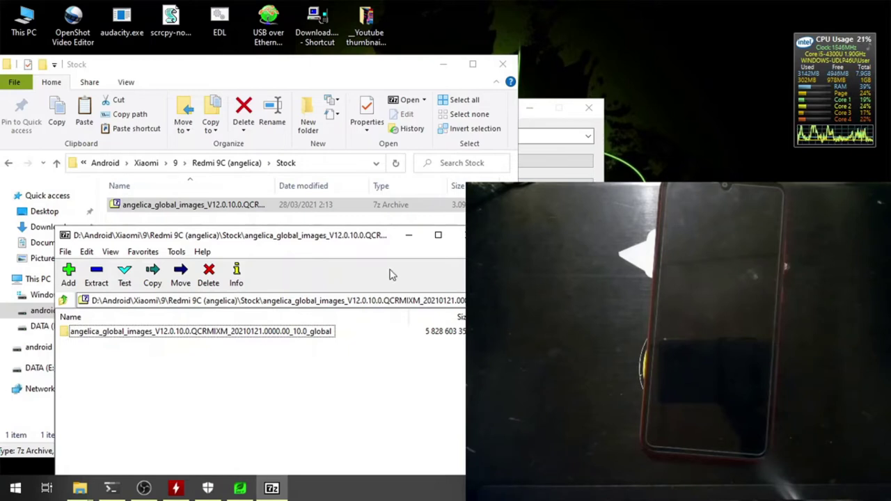
left_click_drag(380, 242, 372, 240)
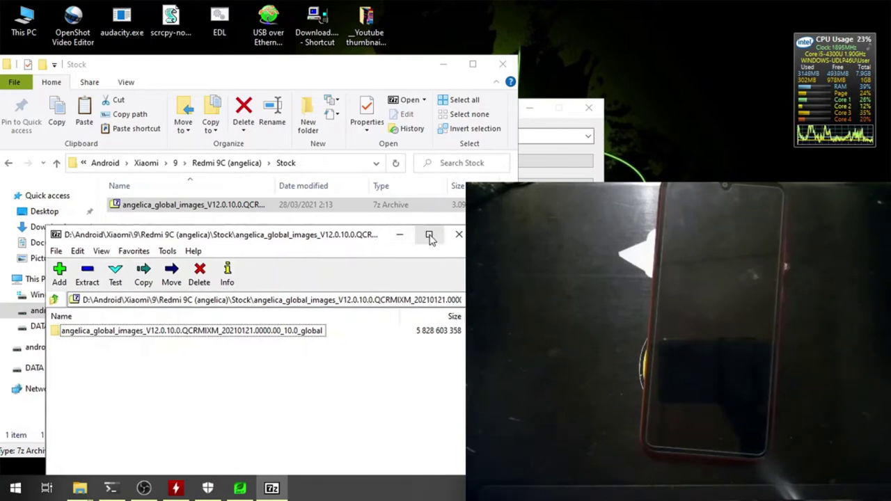
left_click_drag(334, 240, 310, 211)
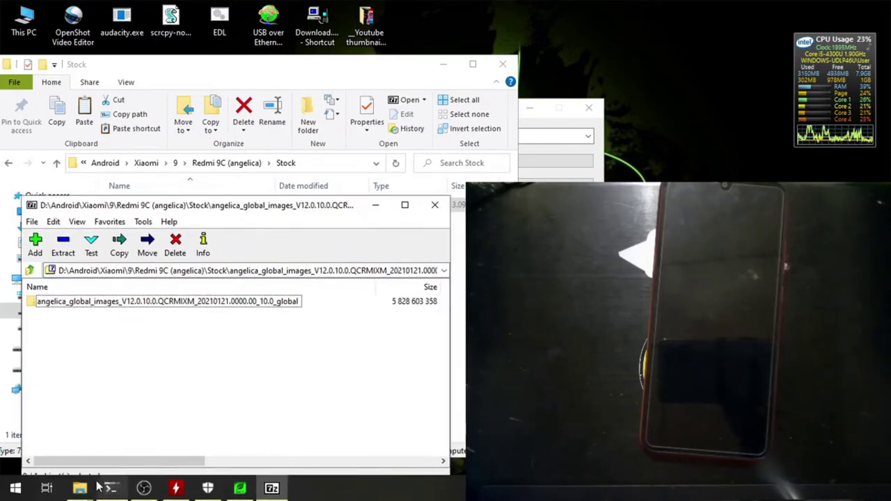
In the other File Explorer window, open the extracted angelica_global_images_V12.0.10.0 folder under C:\firmware, and close the 7-Zip window
mouse_move(150, 435)
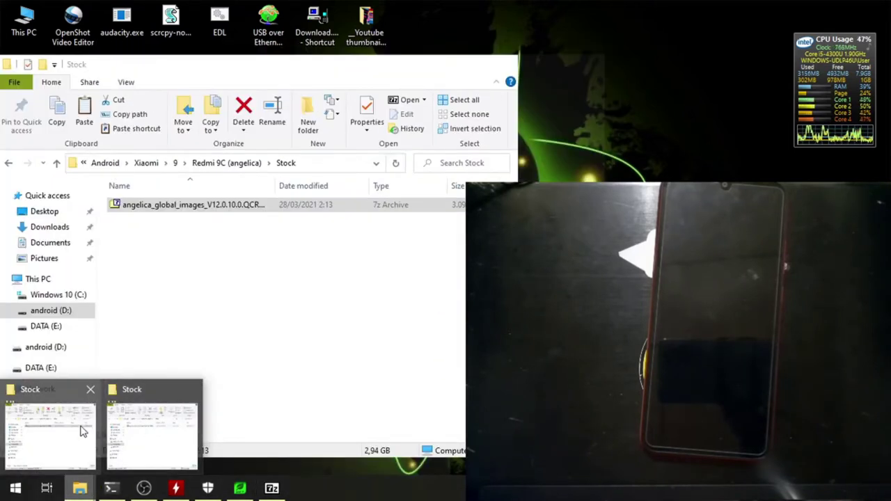
left_click(149, 432)
left_click_drag(383, 72, 479, 81)
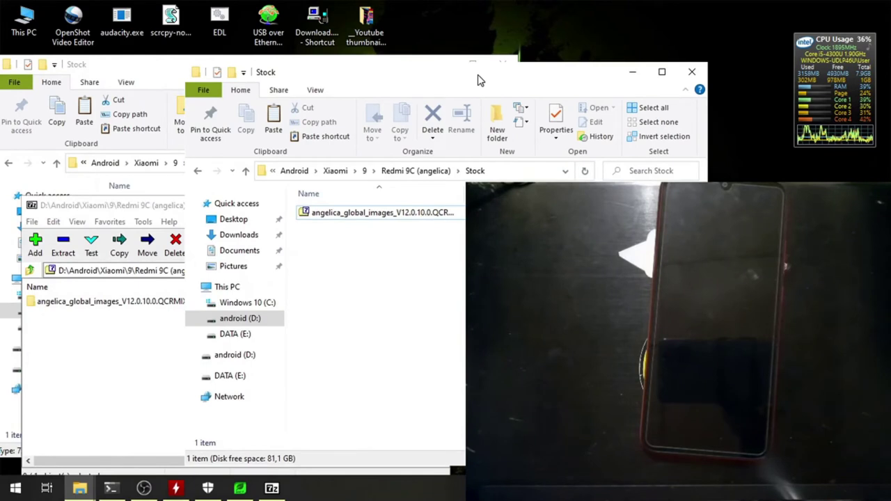
left_click(245, 304)
double_click(332, 242)
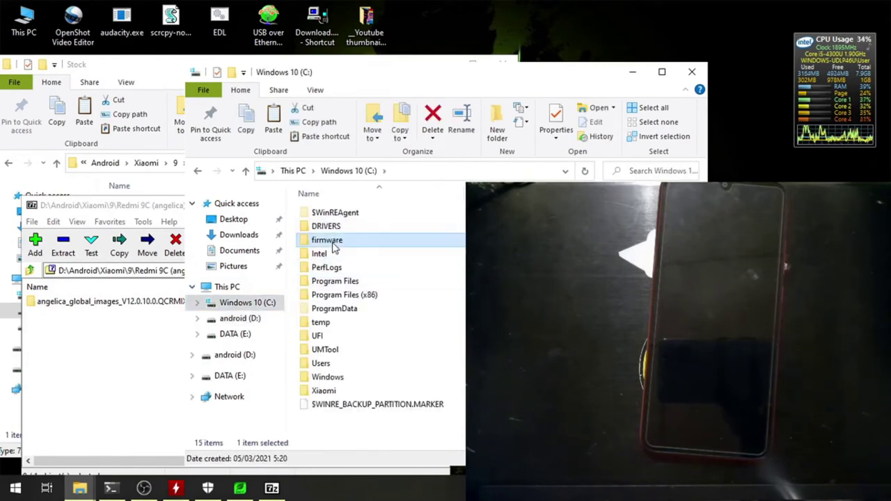
left_click(347, 242)
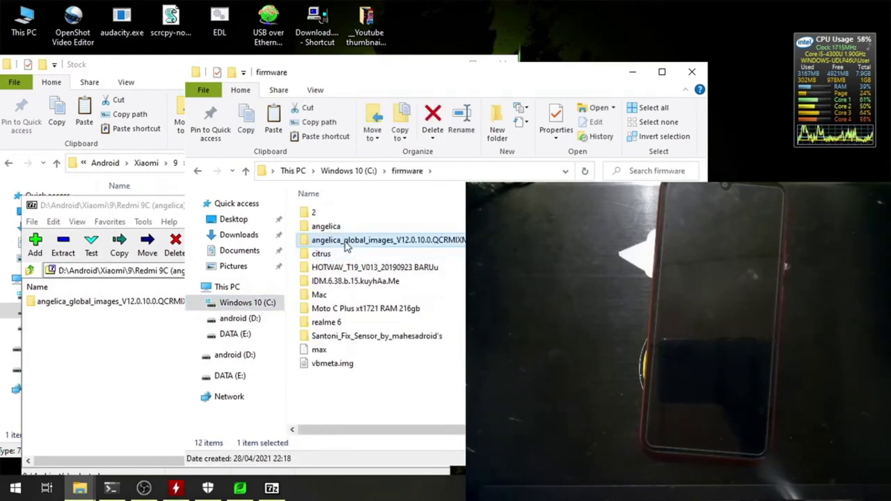
double_click(346, 242)
left_click(114, 311)
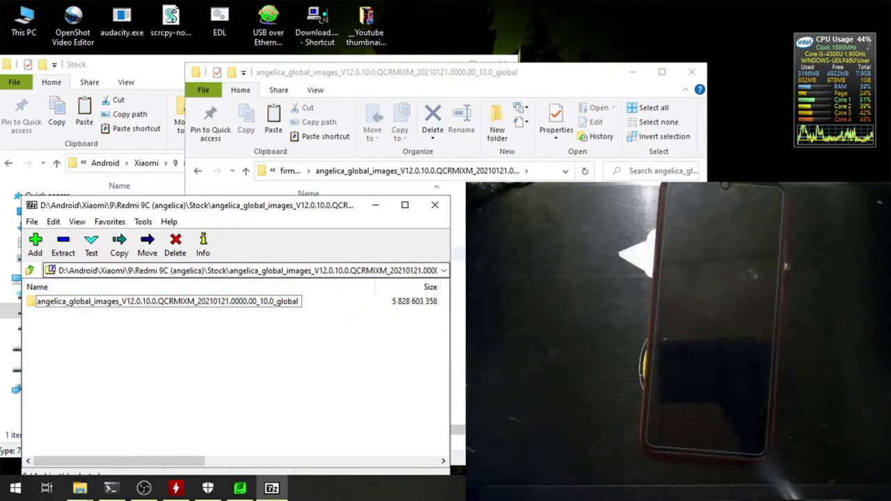
left_click(435, 205)
Open the firmware's images folder and look through its files for the Android scatter file
left_click_drag(453, 72, 413, 72)
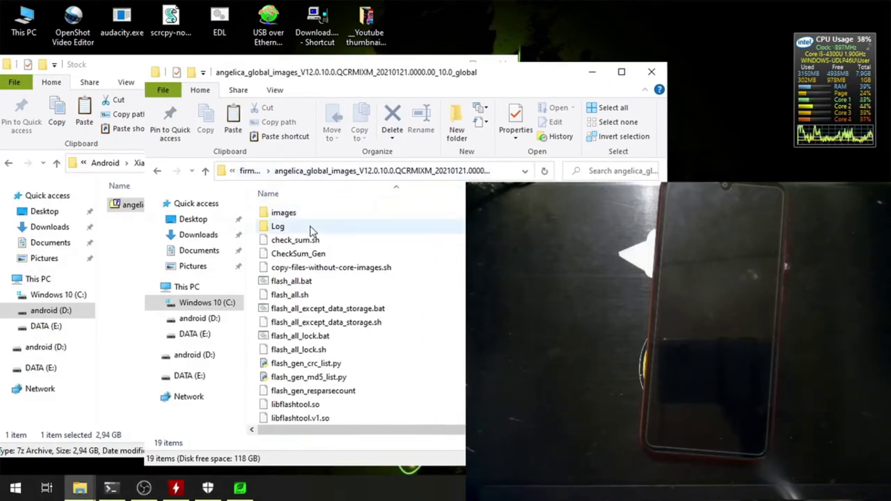
left_click_drag(361, 92, 291, 96)
double_click(259, 220)
scroll(271, 362, "down", 5)
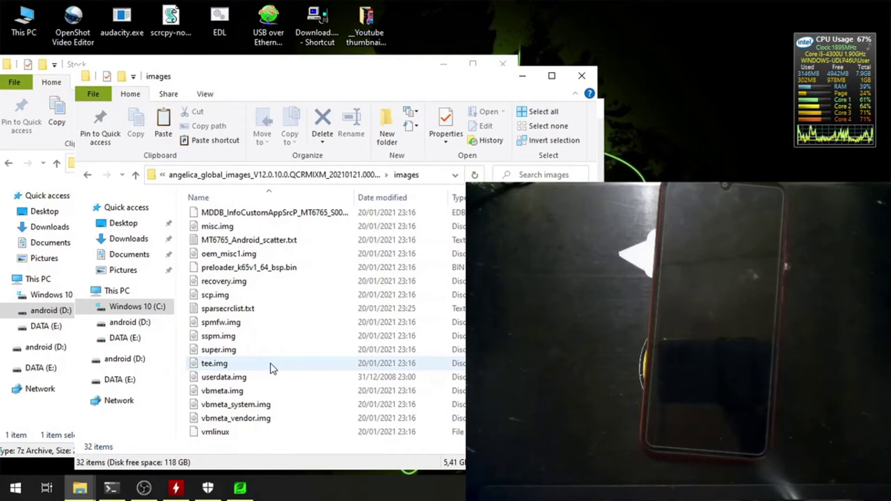
scroll(272, 369, "up", 2)
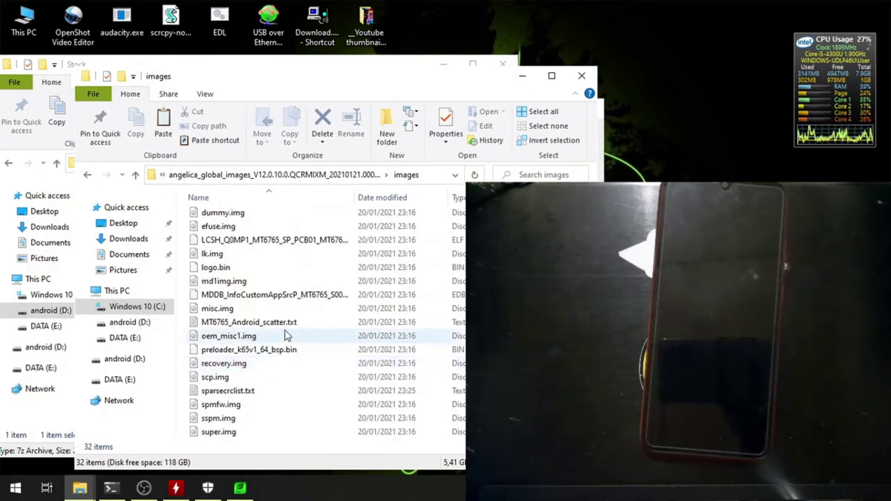
Open MT6765_Android_scatter.txt in Notepad, check the platform under General Setting, and close the file
left_click(291, 331)
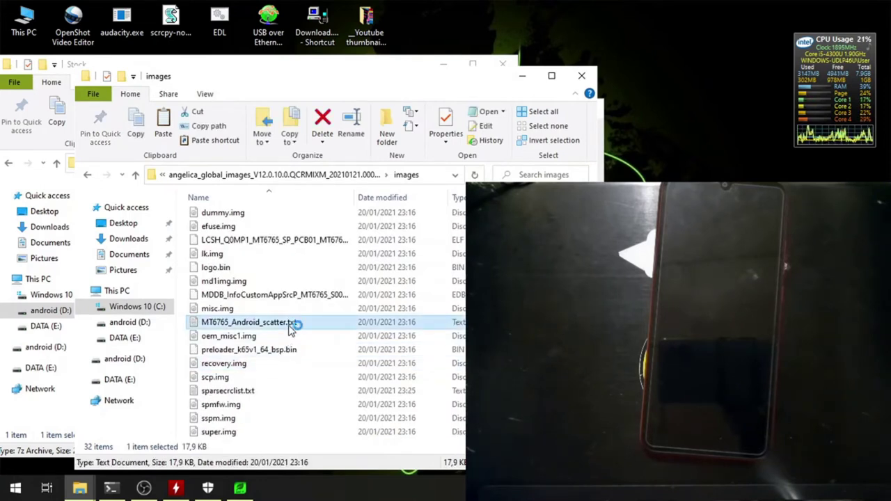
left_click_drag(411, 176, 215, 277)
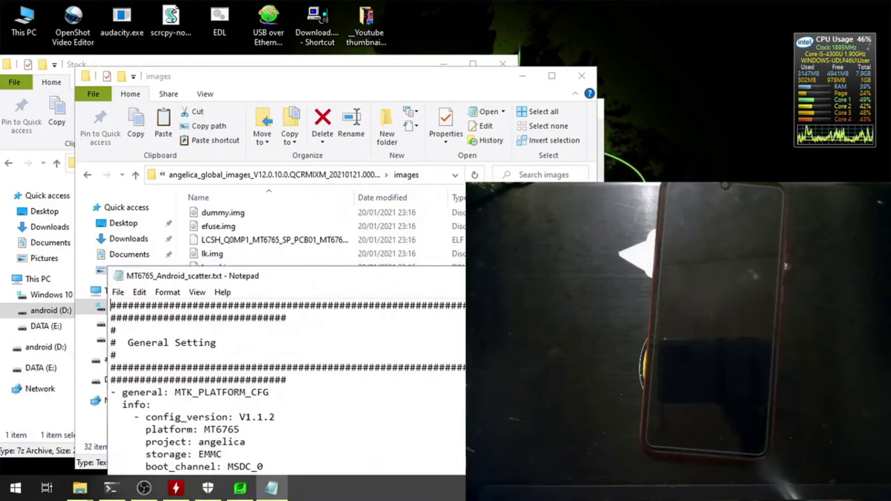
key("alt+F4")
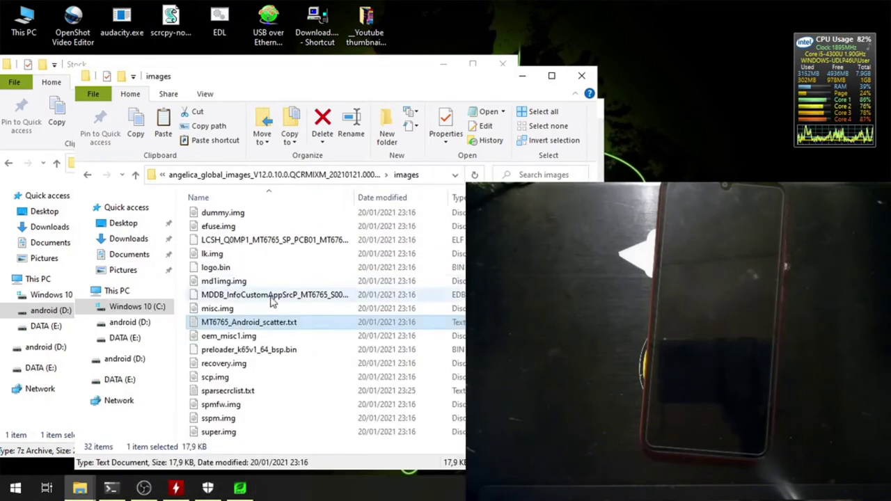
double_click(232, 324)
left_click_drag(322, 273, 274, 179)
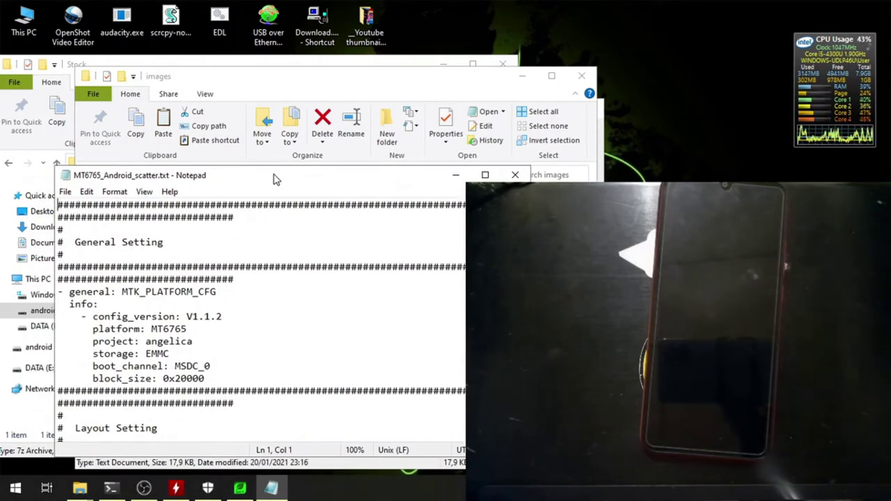
left_click(515, 175)
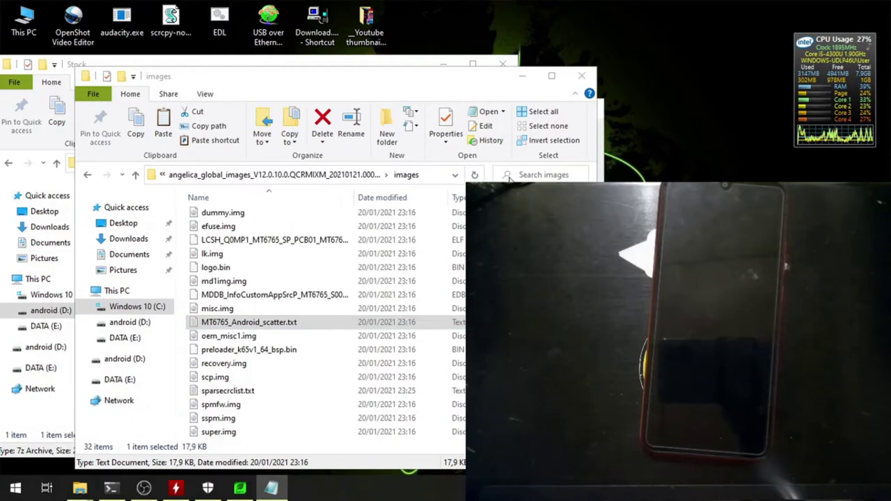
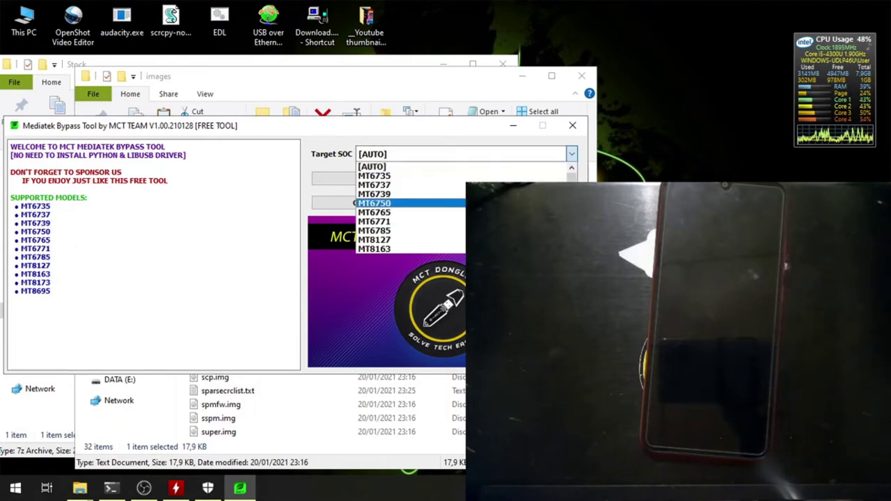
Set the Target SOC to MT6765 in the Mediatek Bypass Tool and run the bypass on the connected phone
scroll(557, 209, "down", 1)
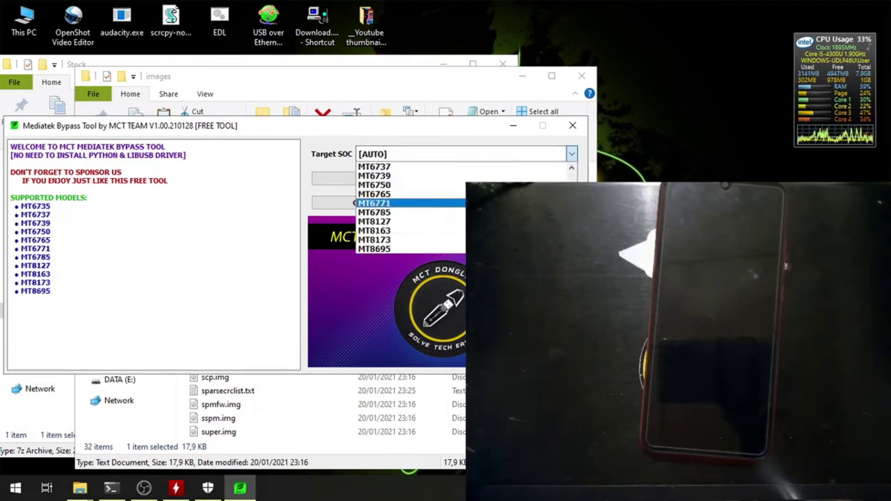
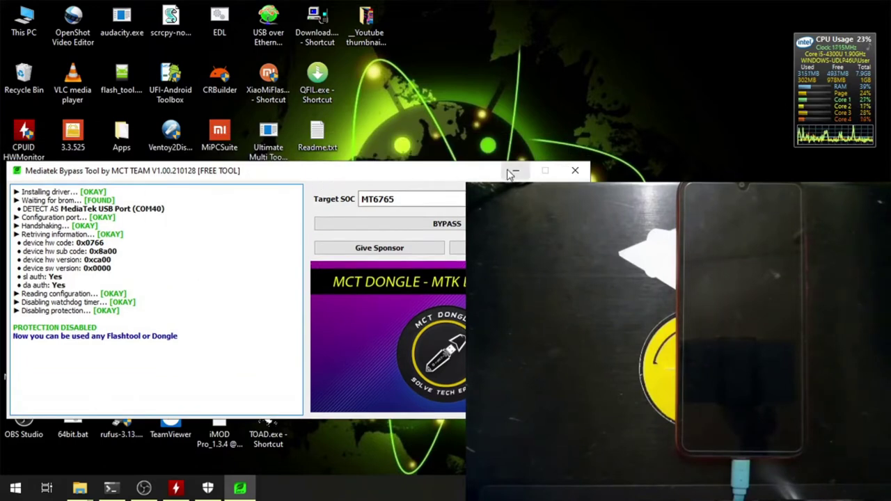
Minimize the Mediatek Bypass Tool and launch Smart Phone Flash Tool from the desktop
left_click(513, 172)
left_click(123, 251)
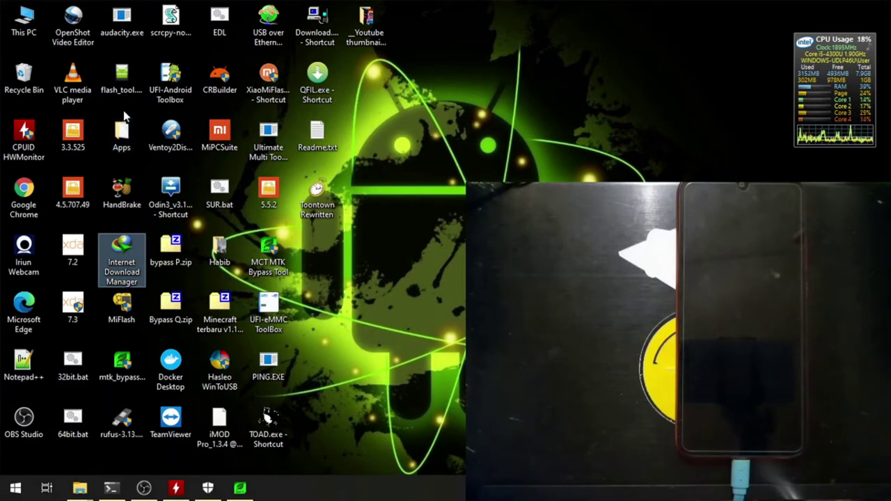
left_click(140, 86)
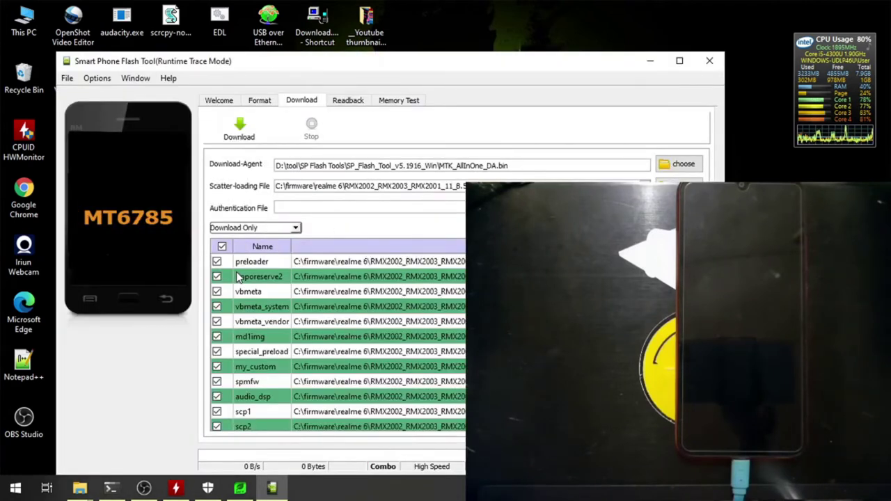
Check the version details in the About information of Smart Phone Flash Tool, close it, and reposition the main window
left_click(168, 78)
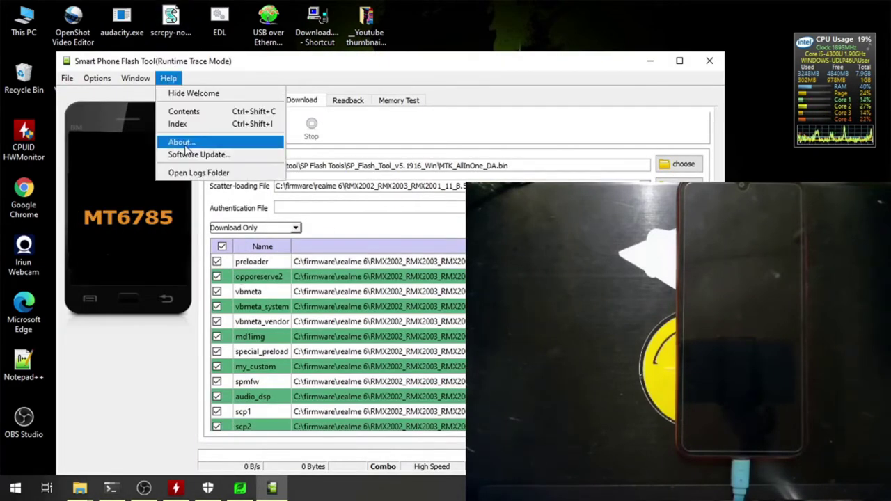
left_click(214, 58)
left_click(170, 78)
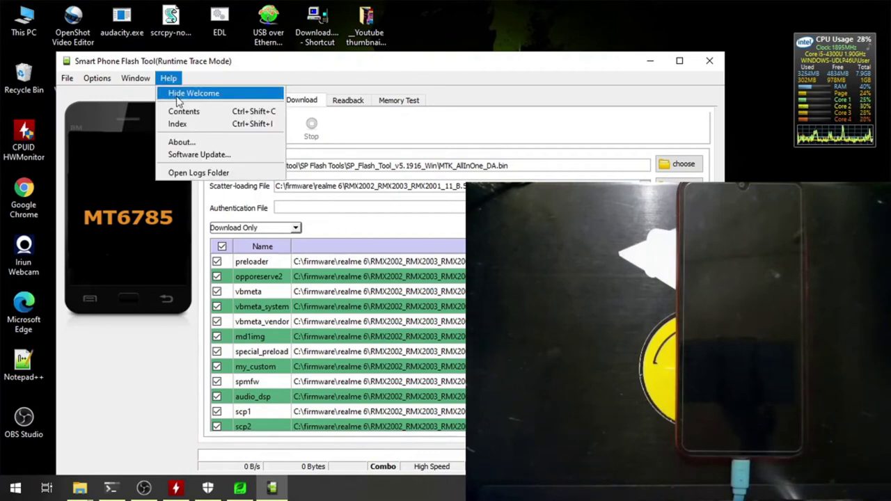
left_click(179, 141)
left_click_drag(384, 109, 300, 98)
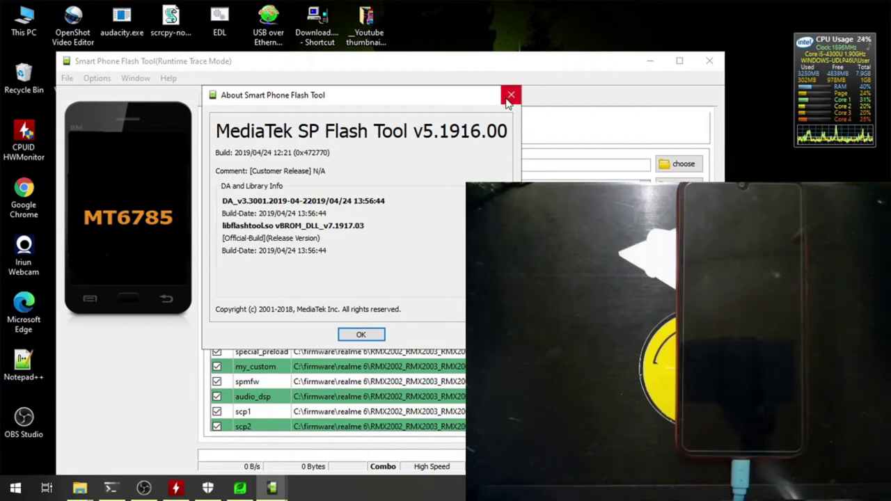
left_click(362, 334)
left_click_drag(515, 75, 480, 54)
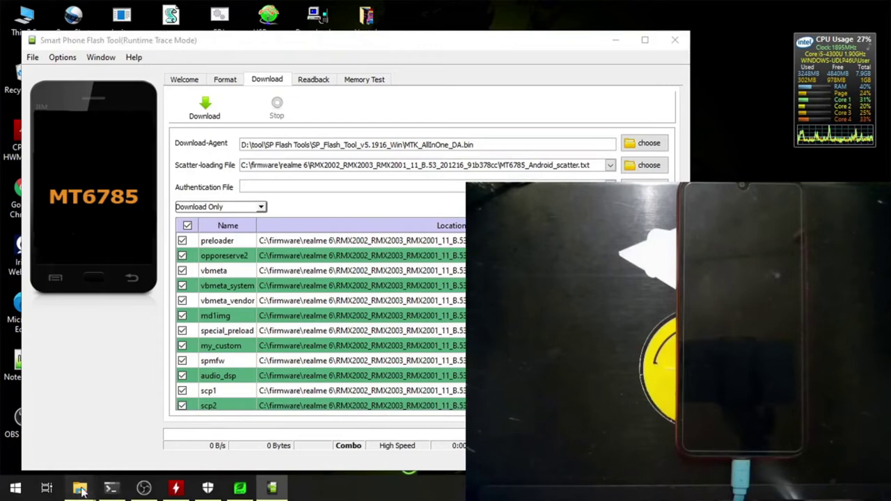
Copy the full path of the angelica firmware's images folder in File Explorer and minimize its window
mouse_move(79, 487)
left_click(139, 449)
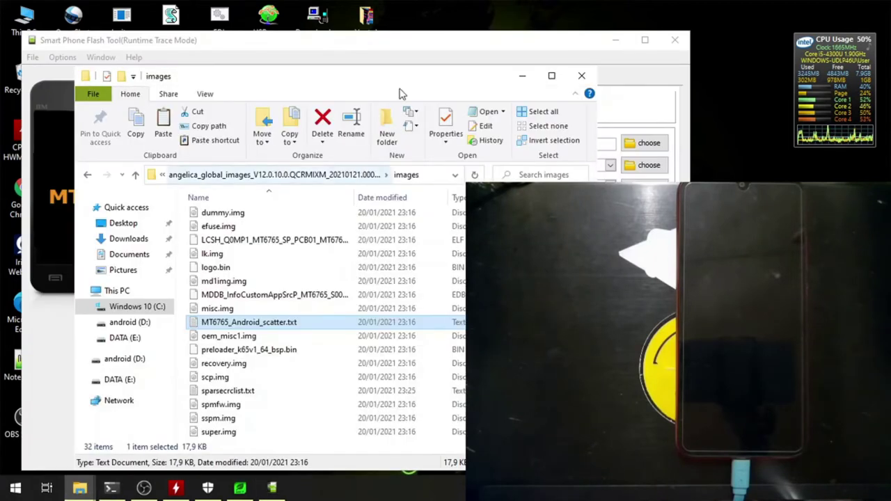
left_click_drag(400, 91, 385, 86)
double_click(387, 86)
left_click_drag(400, 6, 363, 73)
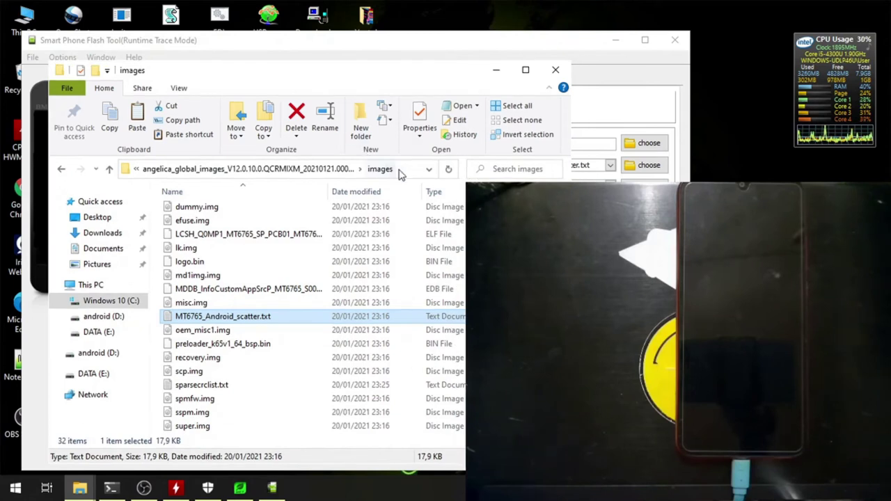
left_click(233, 169)
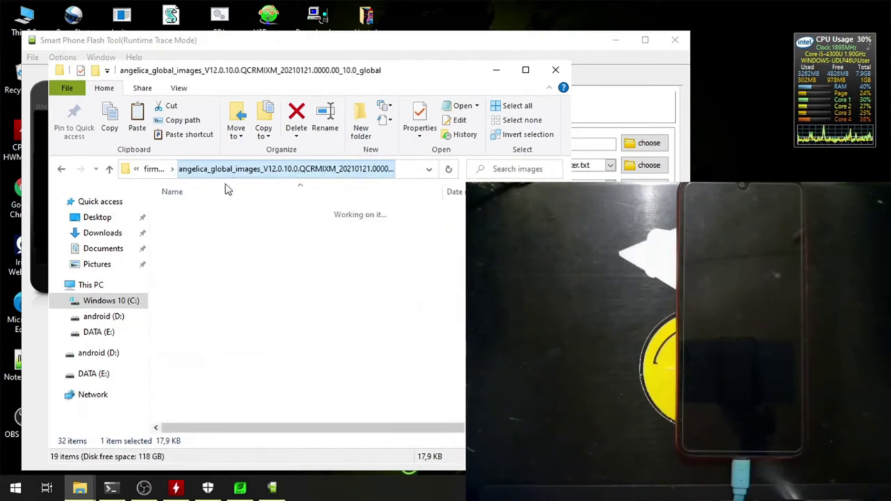
double_click(212, 211)
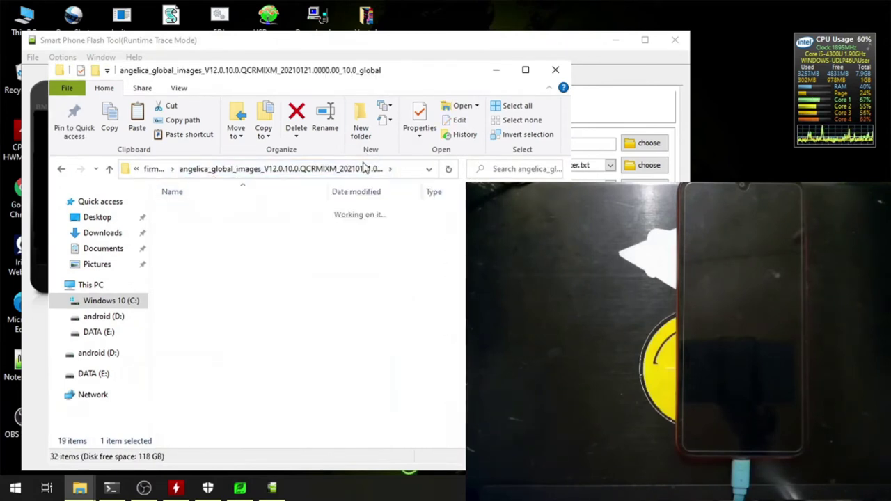
left_click(414, 174)
right_click(390, 169)
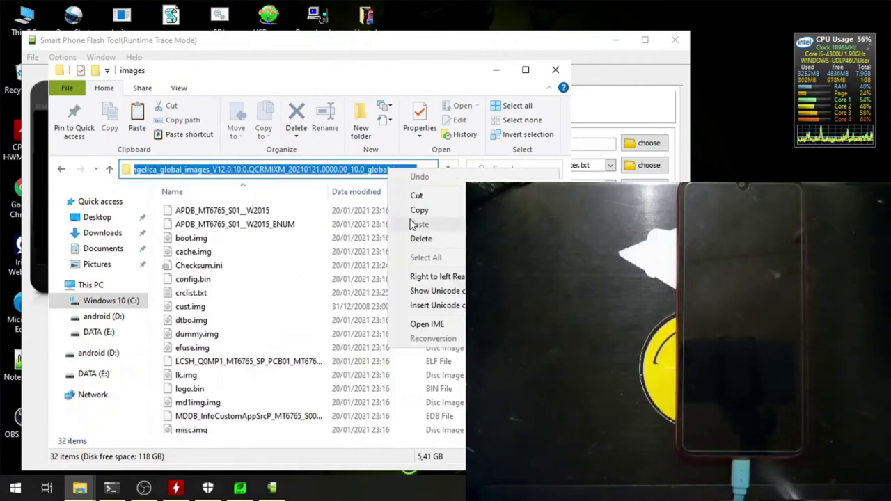
left_click(414, 207)
left_click(497, 70)
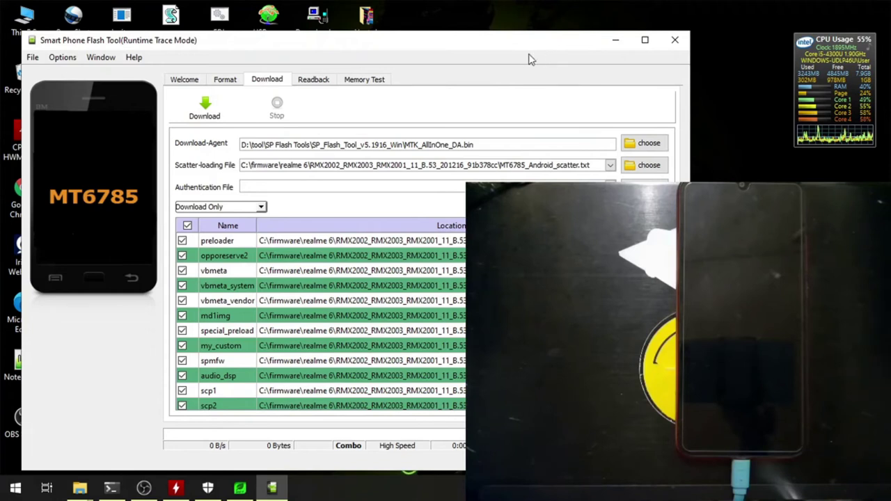
Load MT6765_Android_scatter.txt from the copied images folder path as the scatter-loading file
left_click_drag(518, 47, 489, 44)
left_click_drag(477, 43, 426, 43)
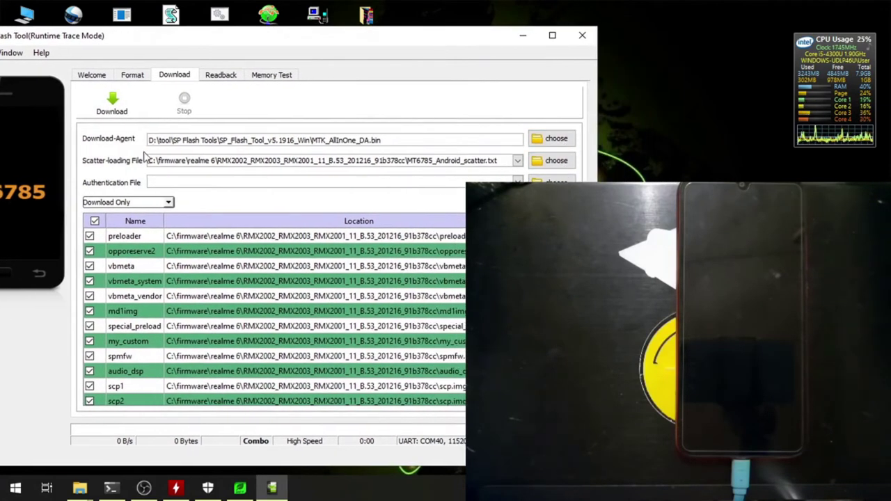
left_click(542, 160)
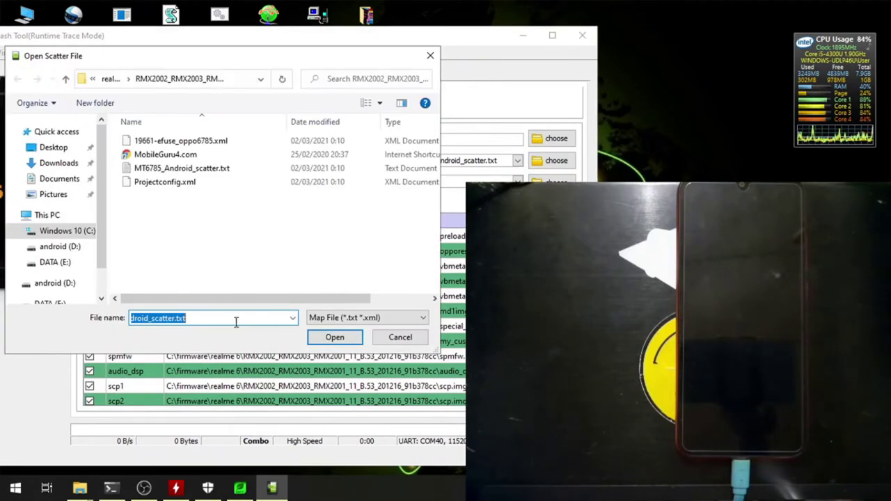
right_click(234, 320)
left_click(297, 197)
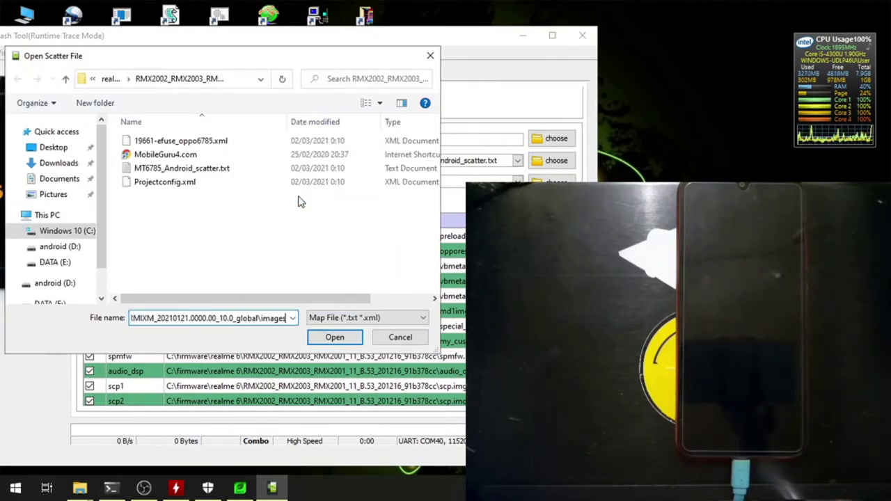
left_click(324, 336)
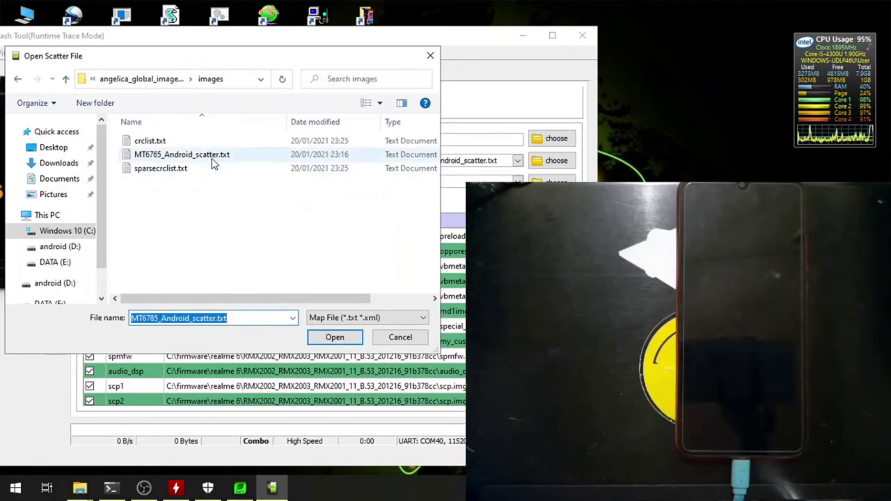
double_click(213, 156)
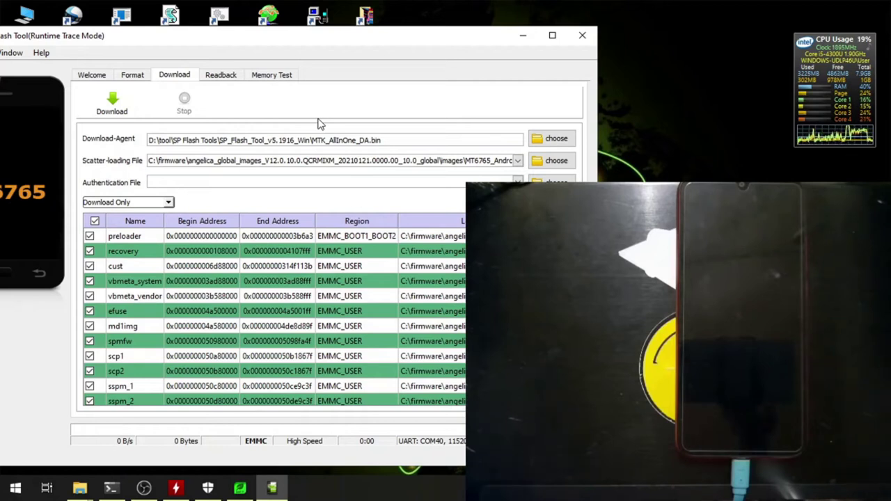
Review the flashing modes available for the loaded scatter file
left_click(157, 203)
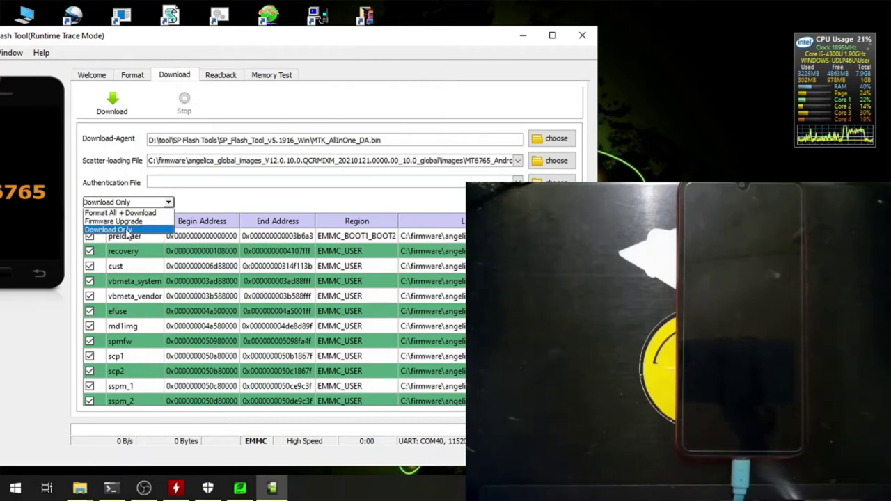
left_click(251, 207)
left_click(168, 205)
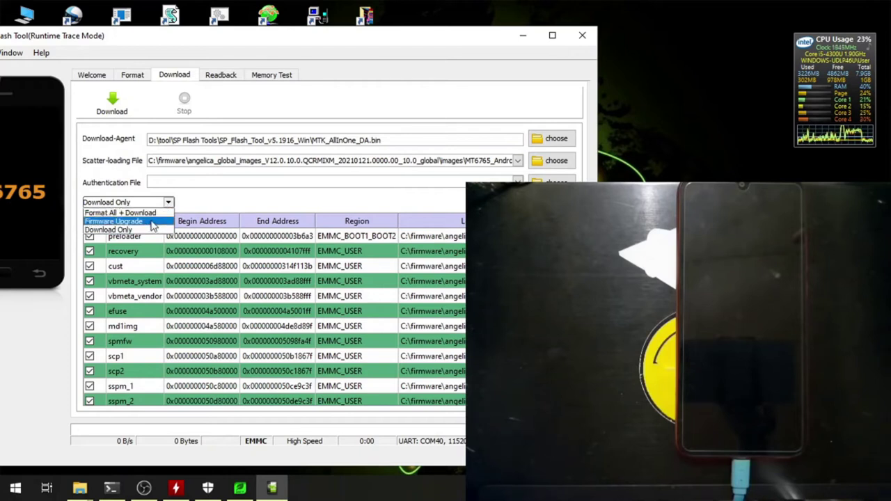
left_click(236, 202)
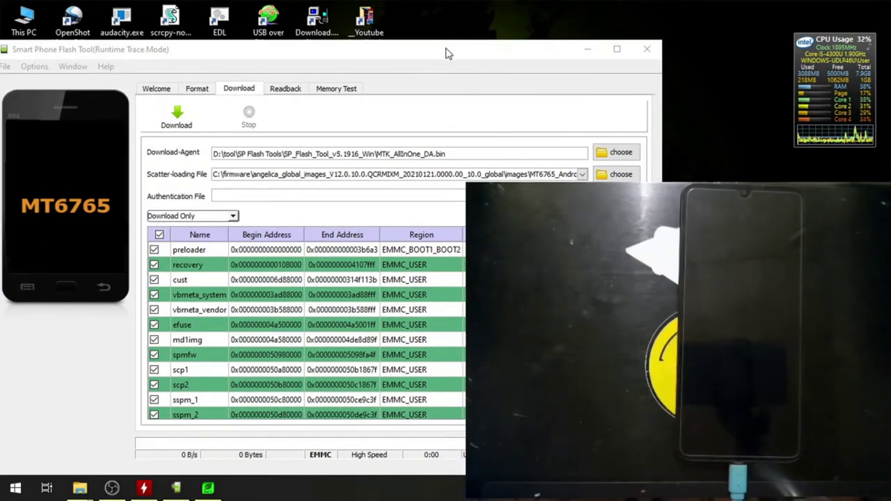
Flash the loaded firmware to the phone in Download Only mode and close the Download Ok dialog
left_click_drag(445, 48, 396, 41)
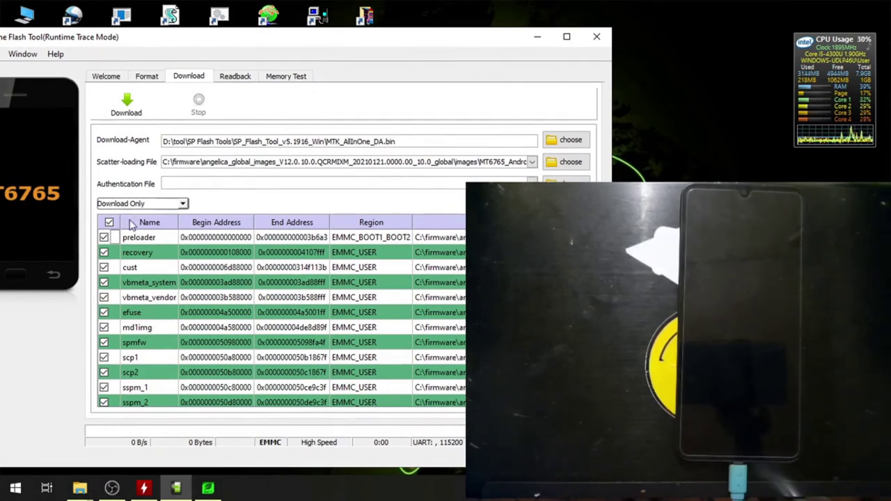
left_click(183, 204)
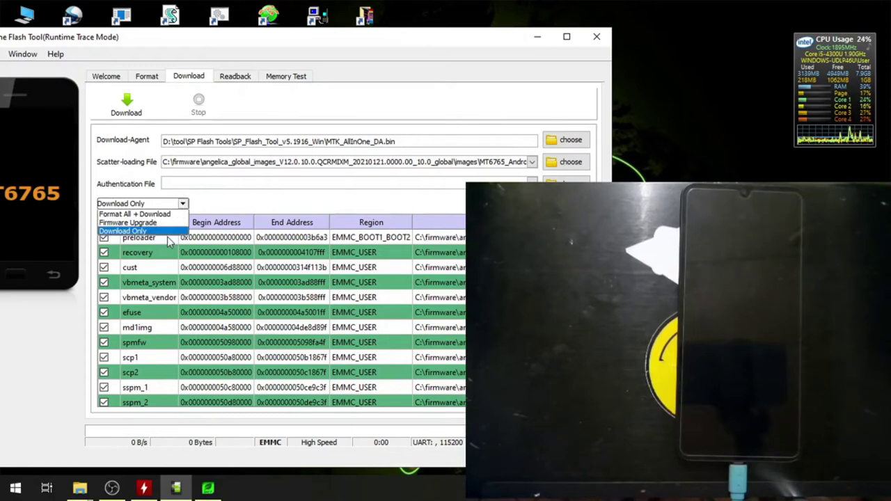
left_click(162, 231)
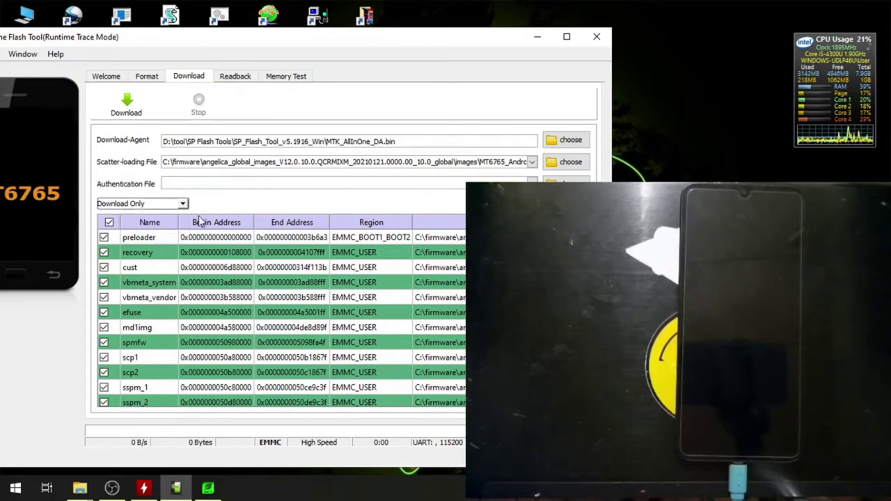
left_click(137, 109)
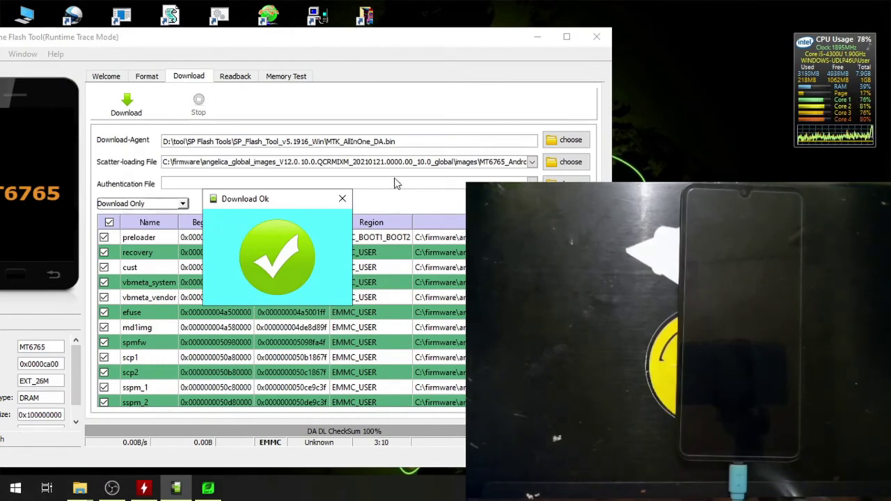
left_click(111, 488)
left_click(111, 488)
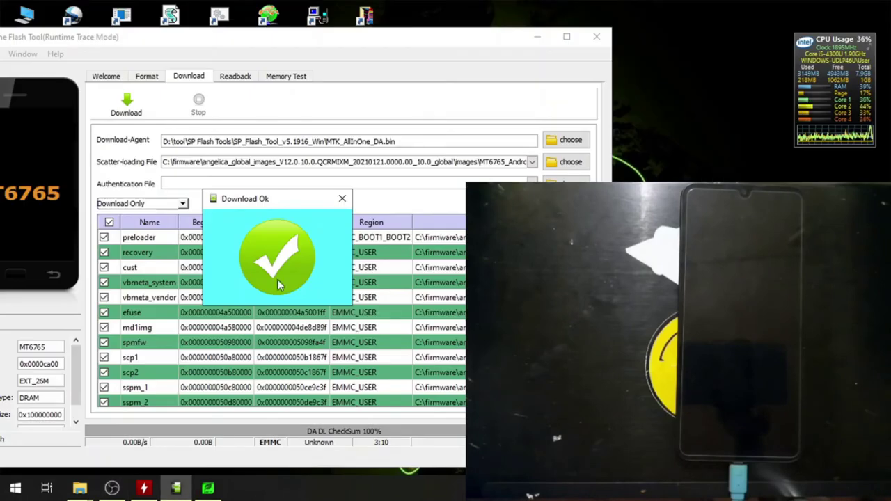
left_click(341, 198)
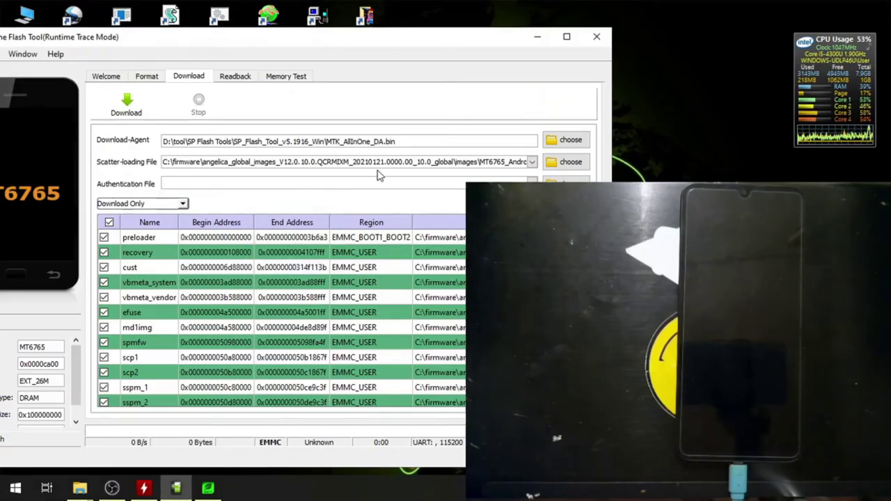